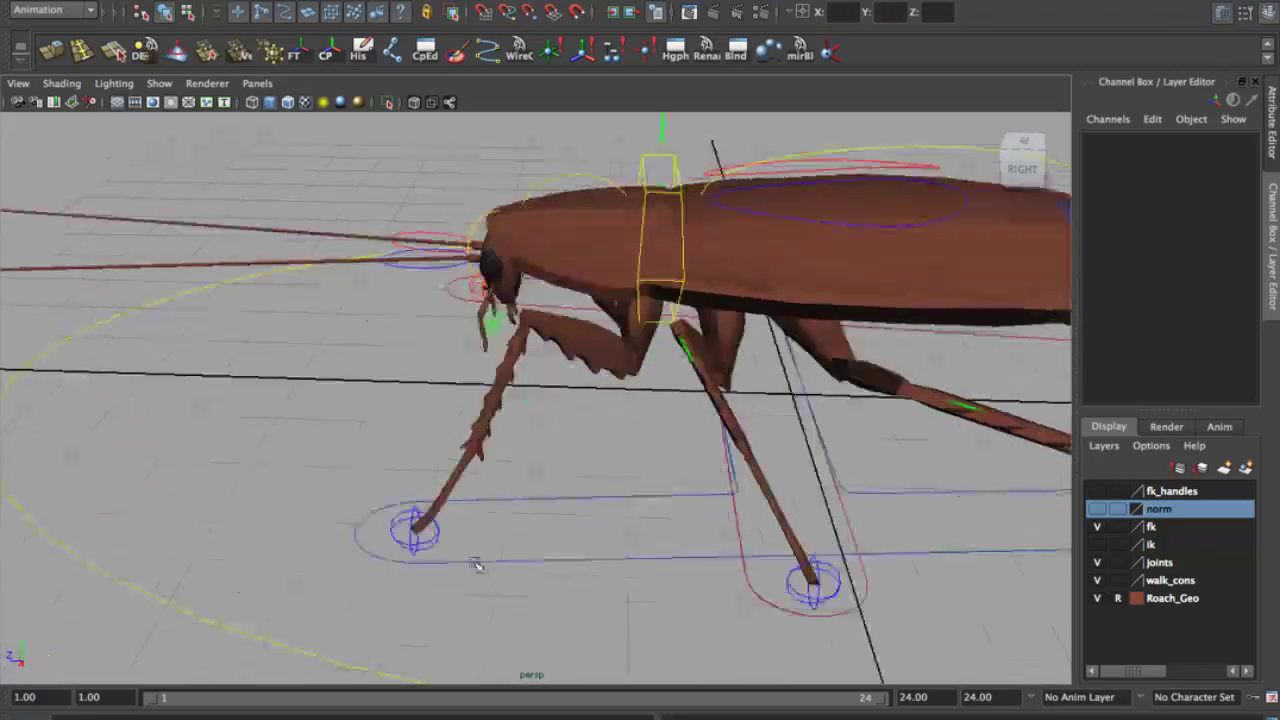
# Step: Flex the left front leg at the heel, then raise and swing it at the hip
pyautogui.keyDown('alt'); pyautogui.moveTo(605, 591); pyautogui.dragTo(400, 560); pyautogui.keyUp('alt')
pyautogui.click(345, 578)
pyautogui.moveTo(345, 578)
pyautogui.mouseDown(button='middle')
pyautogui.moveTo(465, 465)
pyautogui.moveTo(1190, 243)
pyautogui.mouseUp(button='middle')
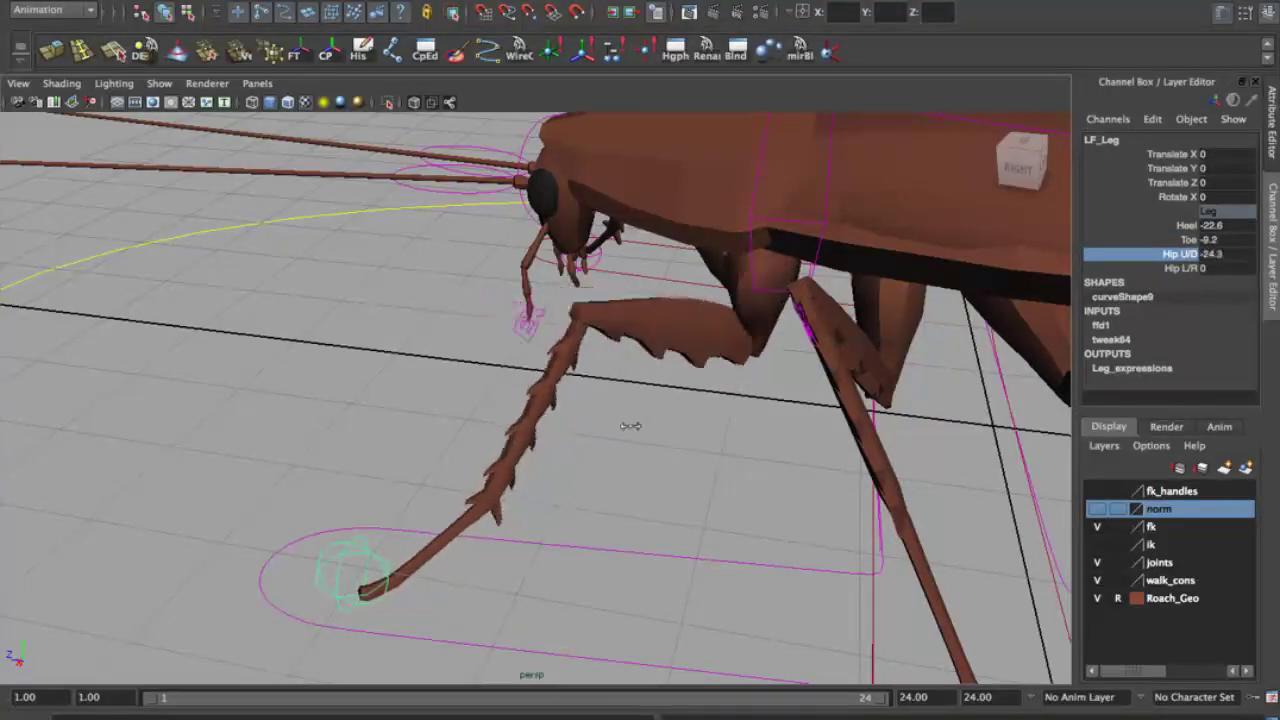
pyautogui.moveTo(630, 426); pyautogui.dragTo(700, 365, button='middle')
pyautogui.click(1182, 268)
pyautogui.moveTo(1194, 266); pyautogui.dragTo(392, 354, button='middle')
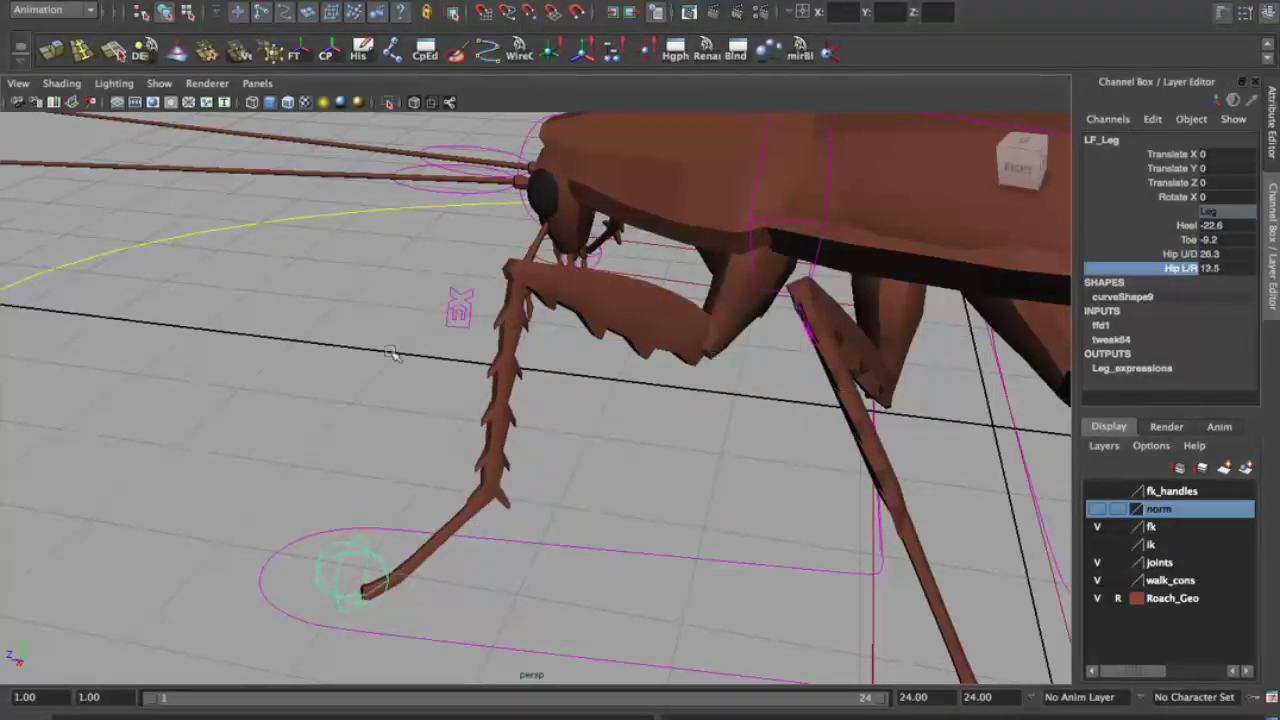
# Step: Set the front leg's IK/FK to 1 and bend the tibia and tarsus segments
pyautogui.click(459, 309)
pyautogui.click(1180, 153)
pyautogui.moveTo(1180, 153); pyautogui.dragTo(946, 325, button='middle')
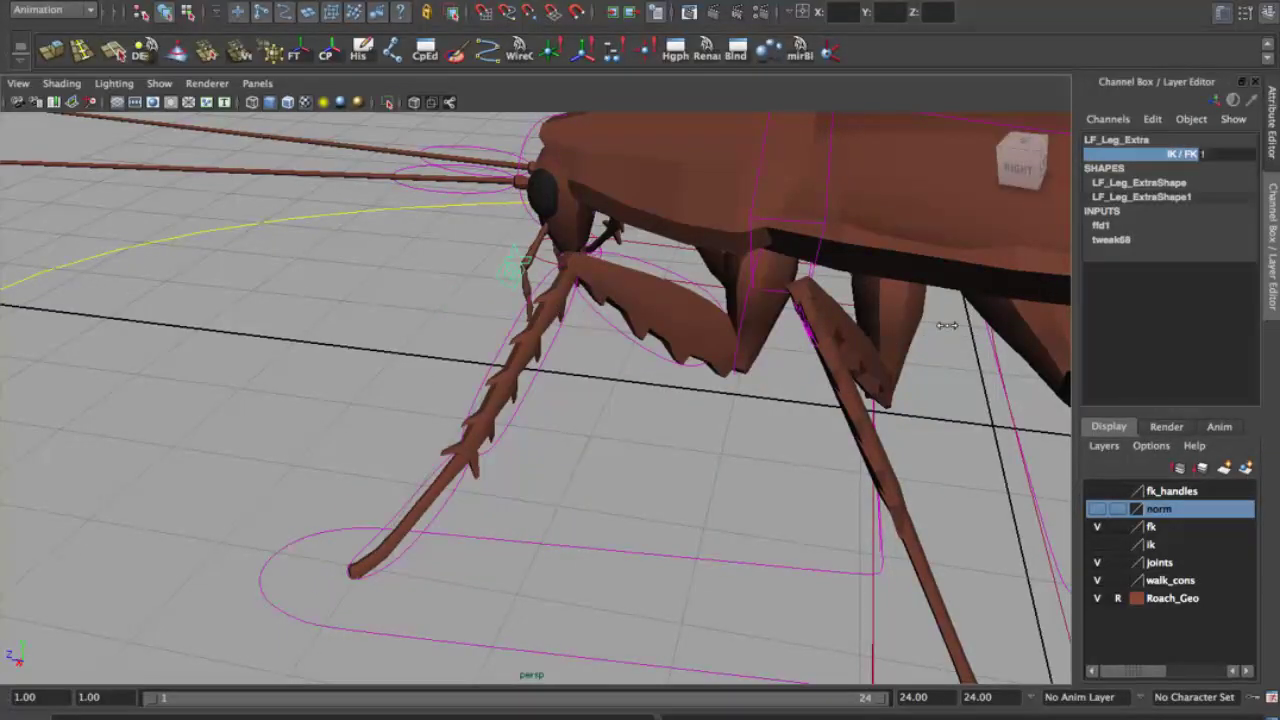
pyautogui.click(660, 345)
pyautogui.moveTo(677, 334); pyautogui.dragTo(563, 308, button='middle')
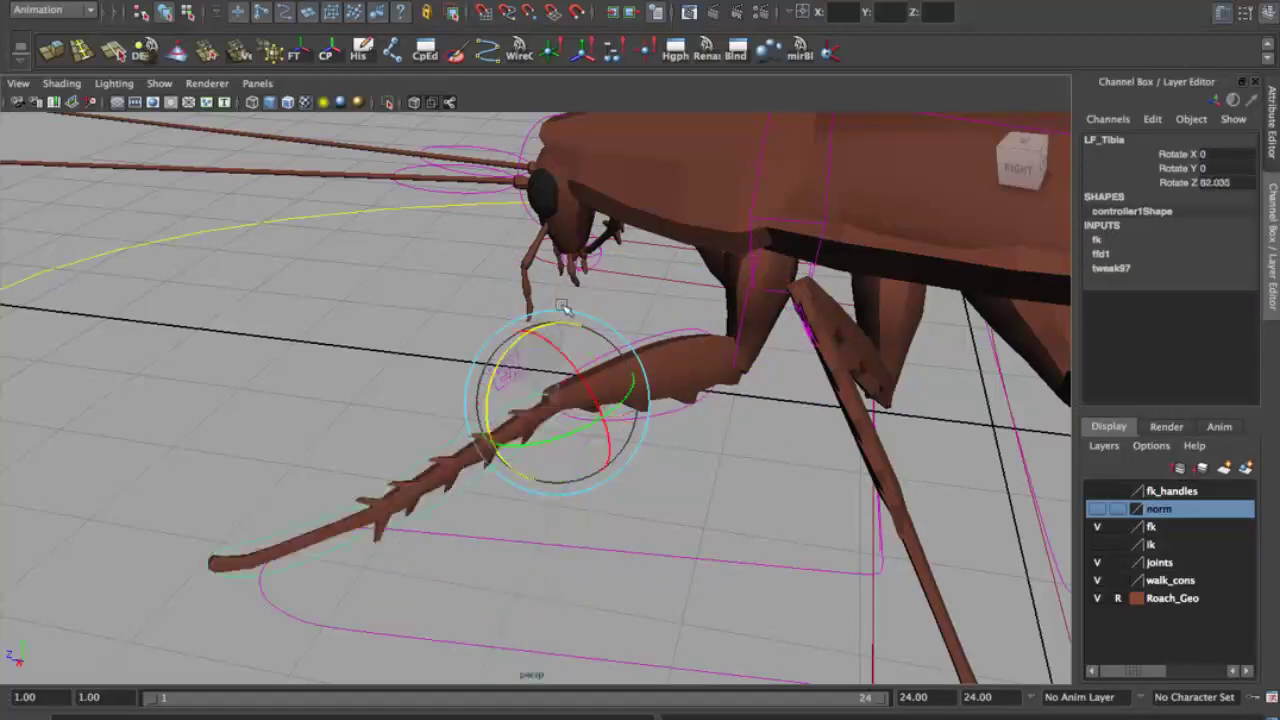
pyautogui.click(320, 550)
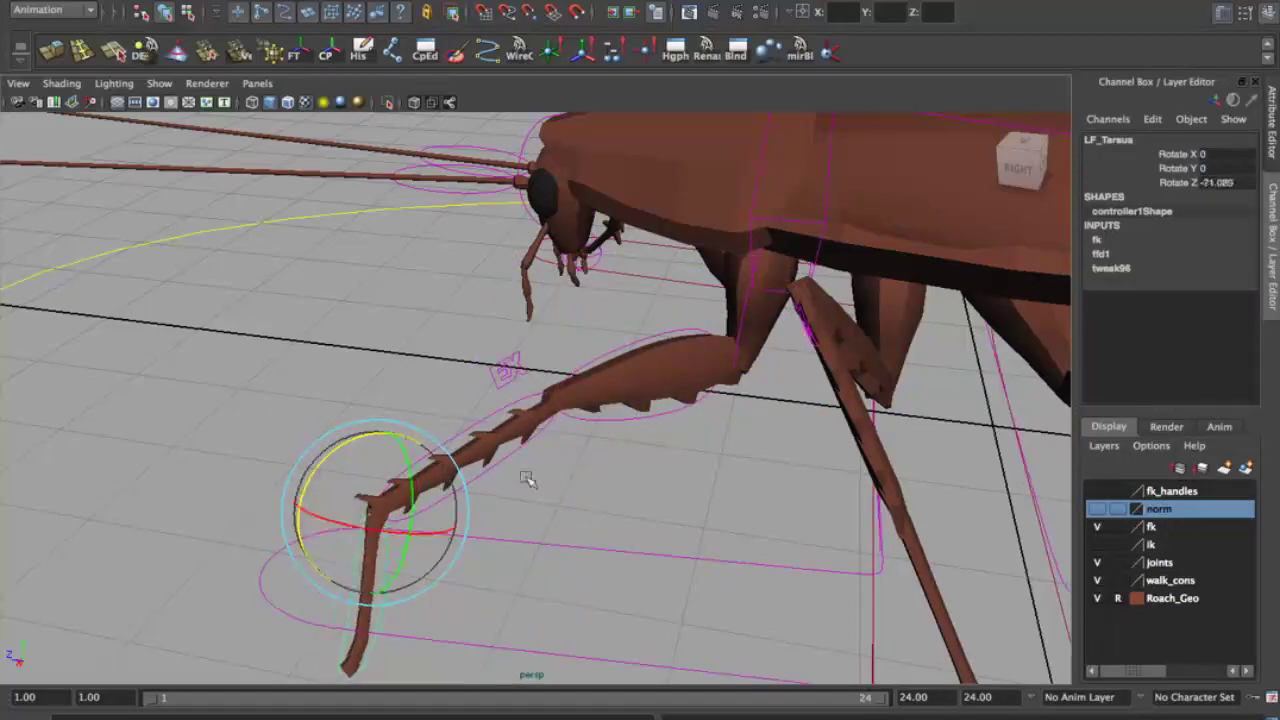
pyautogui.moveTo(540, 437); pyautogui.dragTo(522, 477, button='middle')
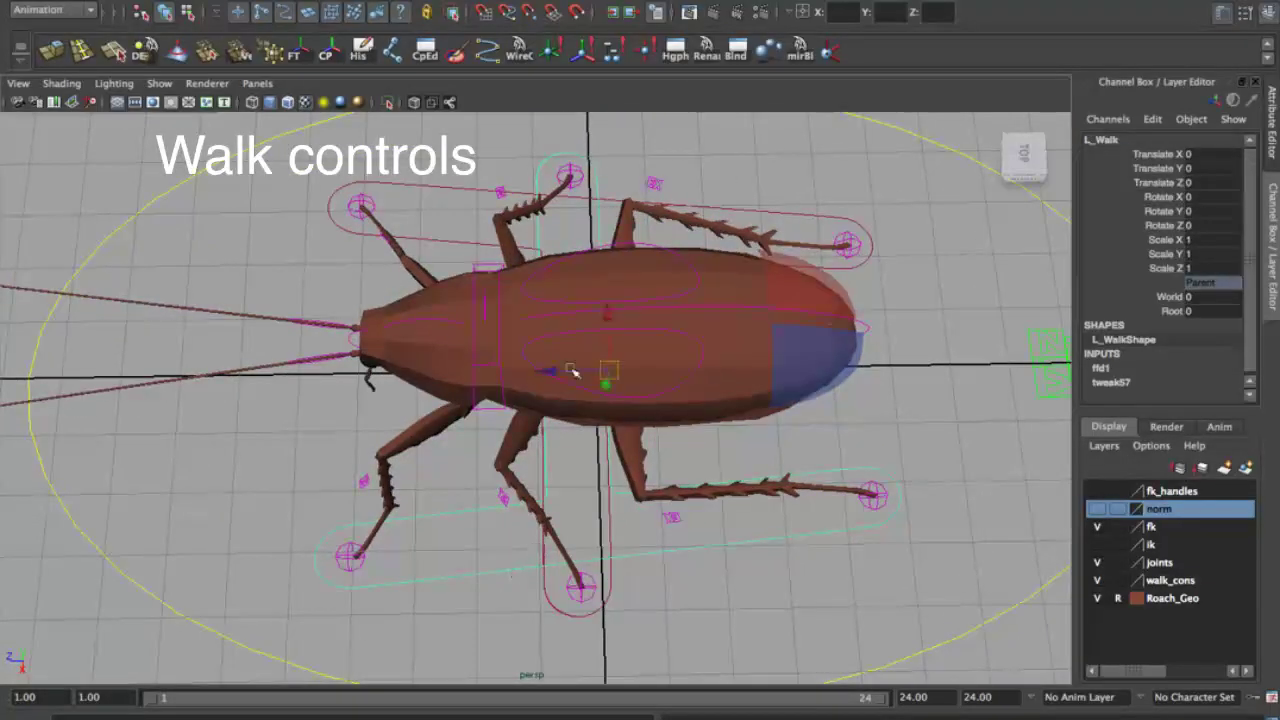
# Step: Offset the left walk control, move the root forward, and shift the right-side feet
pyautogui.moveTo(606, 371); pyautogui.dragTo(534, 377)
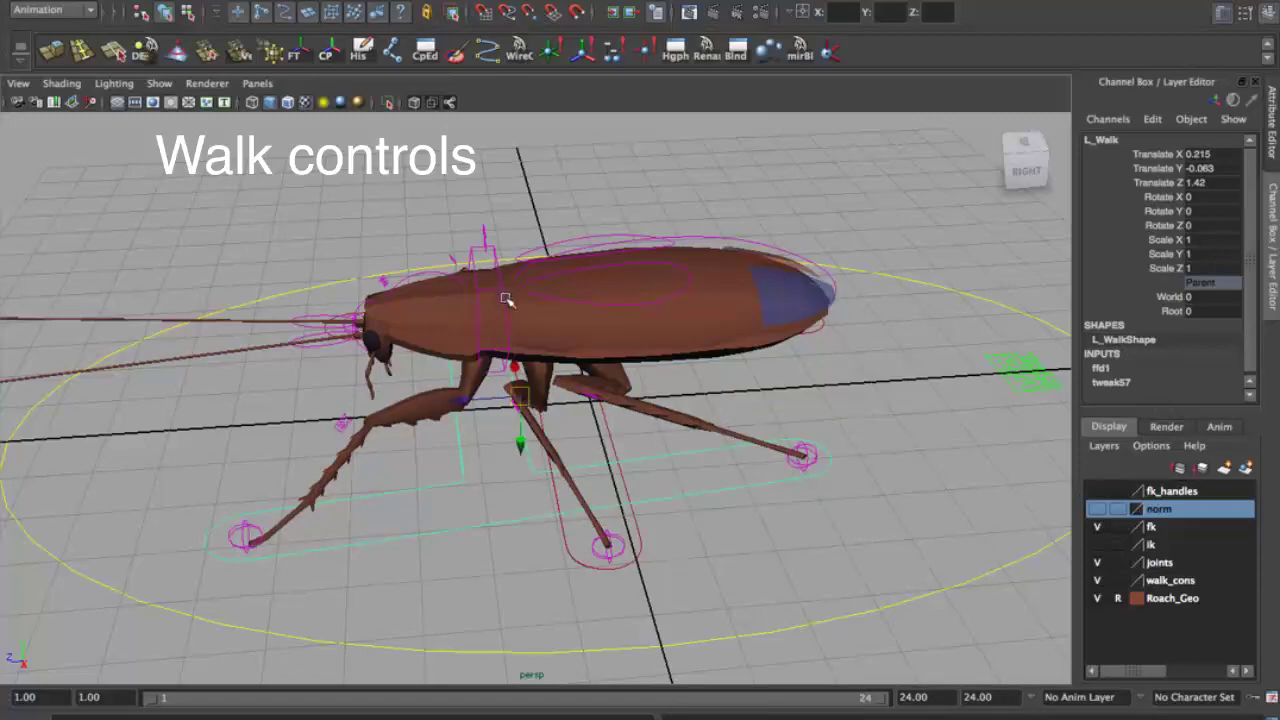
pyautogui.click(490, 300)
pyautogui.moveTo(640, 503); pyautogui.dragTo(550, 503, button='middle')
pyautogui.click(645, 528)
pyautogui.moveTo(645, 528); pyautogui.dragTo(562, 383, button='middle')
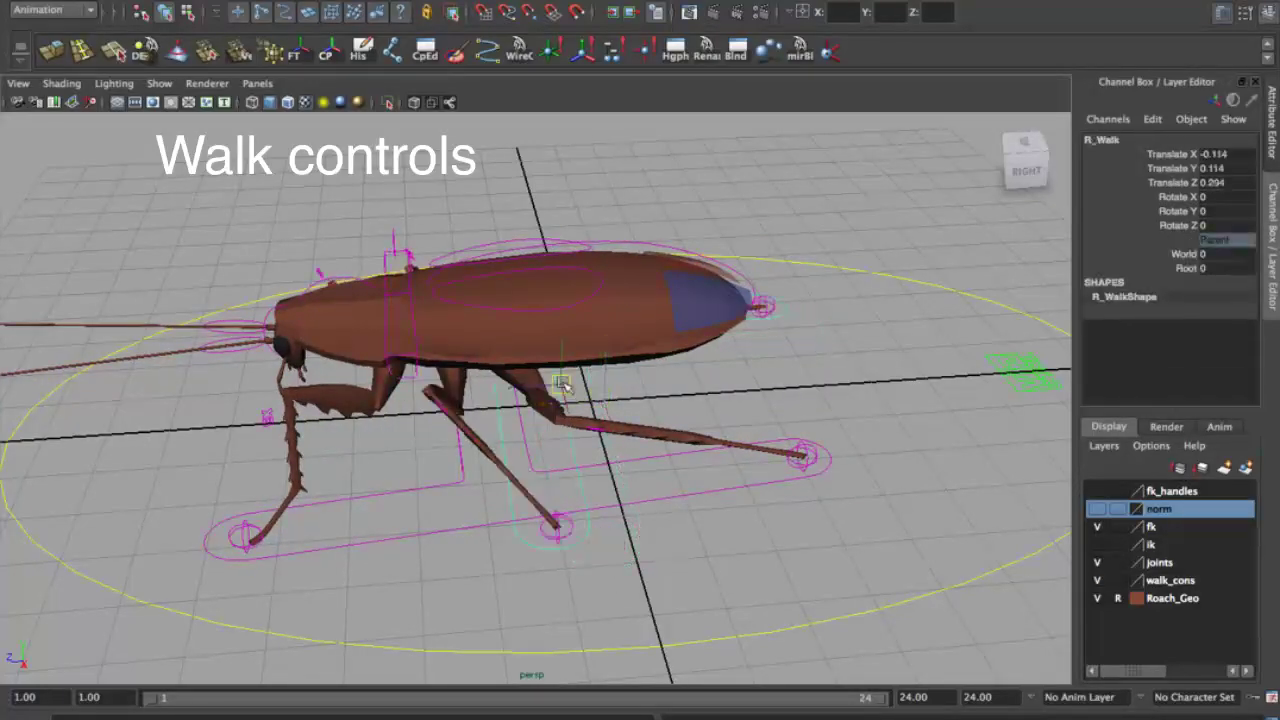
# Step: Shift the roach's root sideways and reposition the left walk control's feet
pyautogui.click(418, 312)
pyautogui.moveTo(386, 300); pyautogui.dragTo(271, 329, button='middle')
pyautogui.click(520, 463)
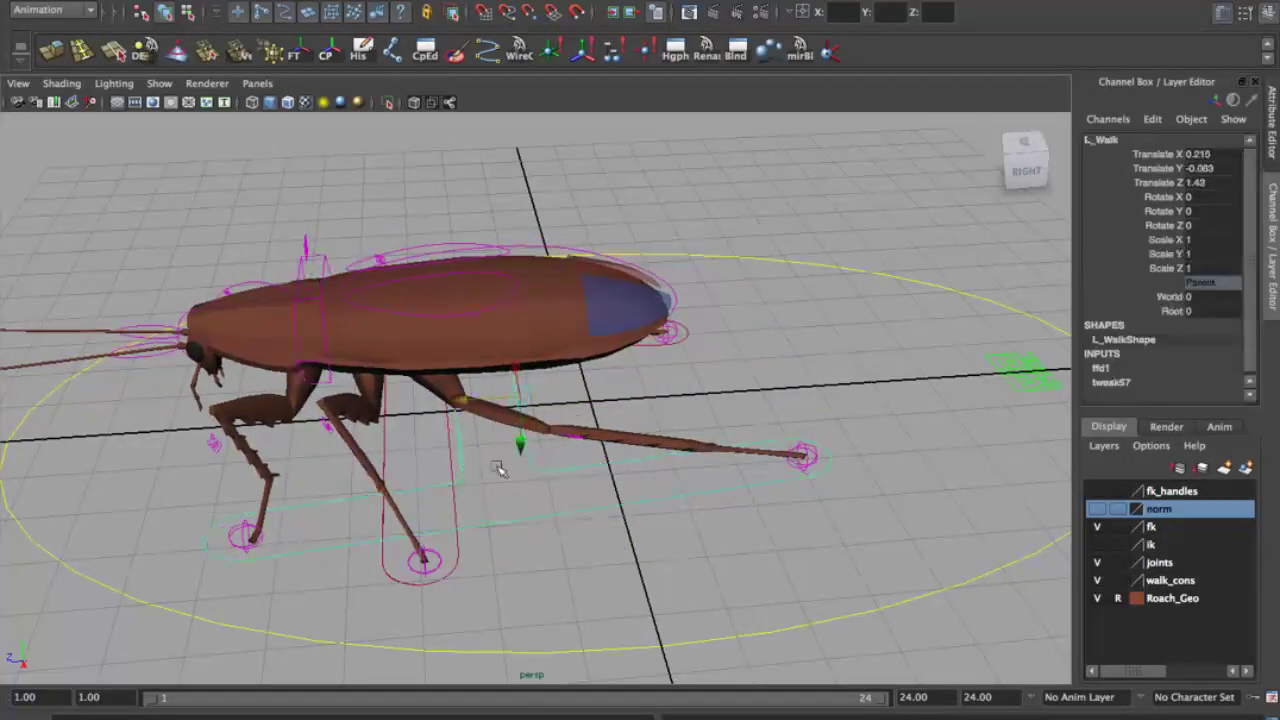
pyautogui.moveTo(520, 463); pyautogui.dragTo(399, 407, button='middle')
# Step: Rotate the left flight wings control open and increase the wing Flap value
pyautogui.click(612, 362)
pyautogui.keyDown('alt'); pyautogui.moveTo(612, 362); pyautogui.dragTo(653, 342); pyautogui.keyUp('alt')
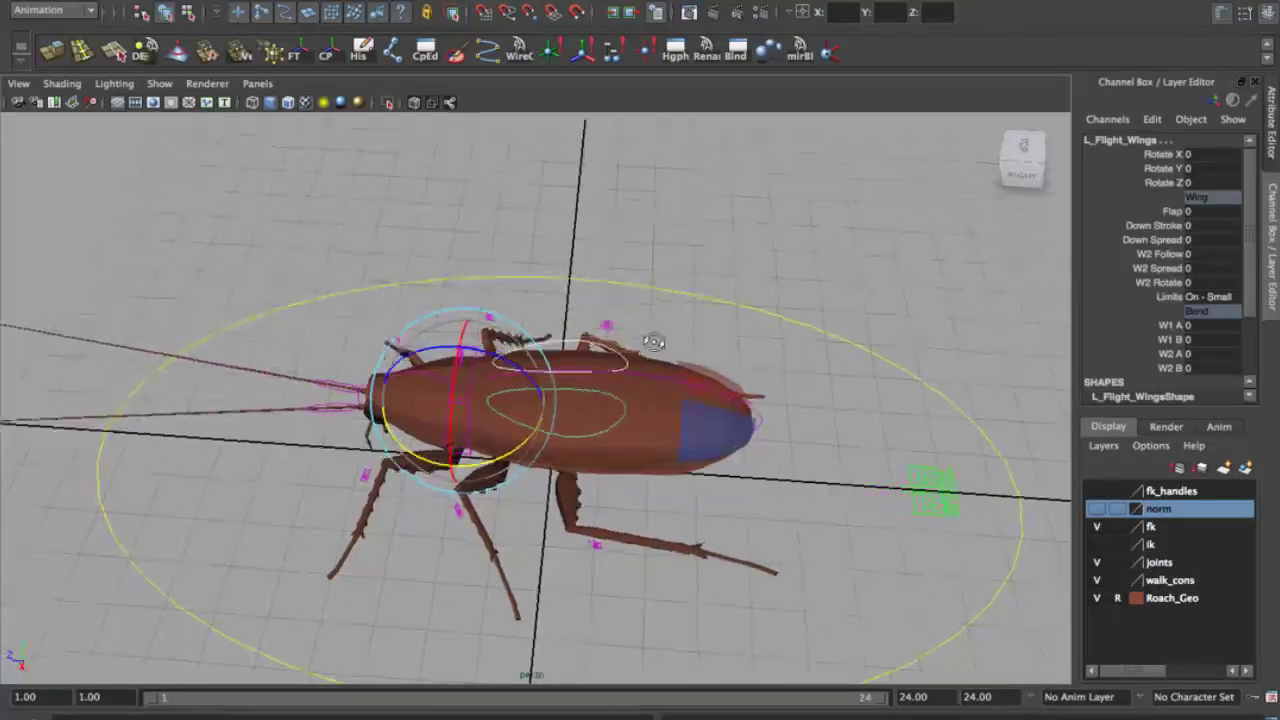
pyautogui.moveTo(496, 456)
pyautogui.mouseDown()
pyautogui.moveTo(450, 398)
pyautogui.moveTo(441, 438)
pyautogui.moveTo(700, 400)
pyautogui.mouseUp()
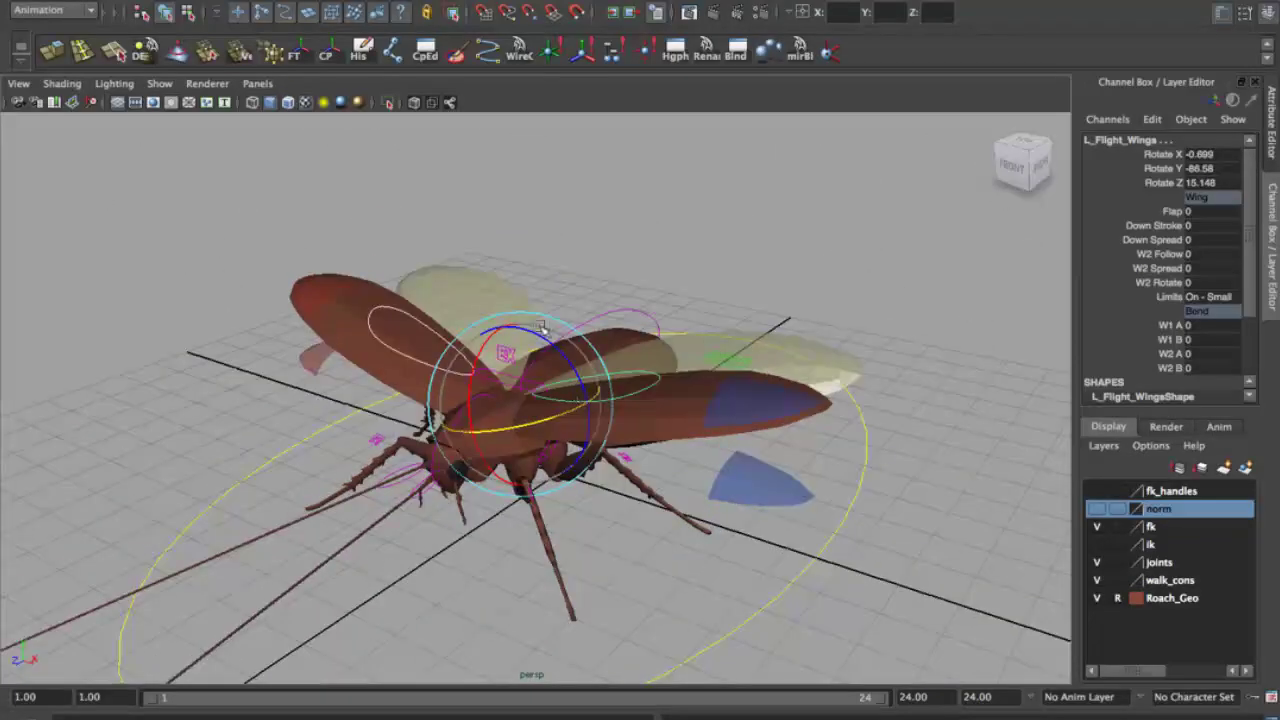
pyautogui.click(1172, 211)
pyautogui.moveTo(760, 392); pyautogui.dragTo(1030, 323, button='middle')
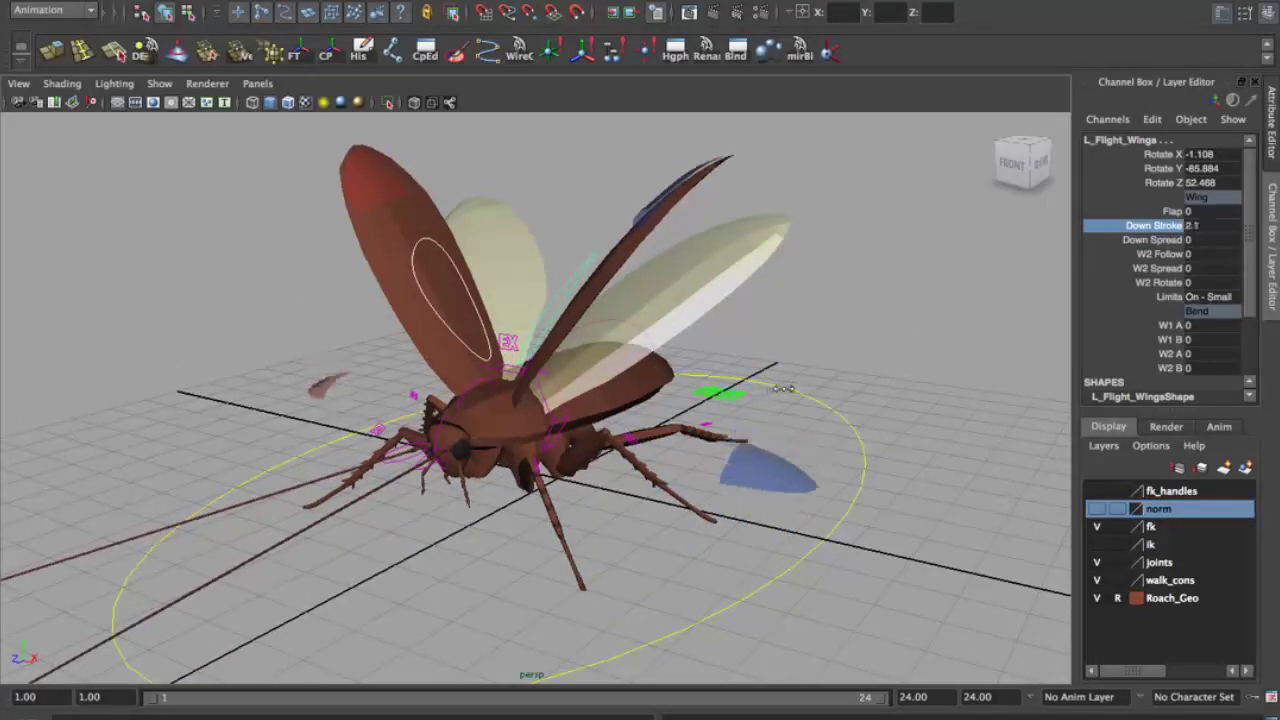
# Step: Adjust the wings' Down Stroke and Down Spread, then re-angle the wing control
pyautogui.click(1170, 211)
pyautogui.moveTo(1050, 300)
pyautogui.mouseDown(button='middle')
pyautogui.moveTo(1055, 275)
pyautogui.moveTo(1050, 325)
pyautogui.mouseUp(button='middle')
pyautogui.click(1155, 225)
pyautogui.keyDown('alt'); pyautogui.moveTo(1050, 327); pyautogui.dragTo(1130, 227); pyautogui.keyUp('alt')
pyautogui.moveTo(775, 437)
pyautogui.mouseDown(button='middle')
pyautogui.moveTo(763, 418)
pyautogui.moveTo(830, 380)
pyautogui.mouseUp(button='middle')
pyautogui.click(1172, 211)
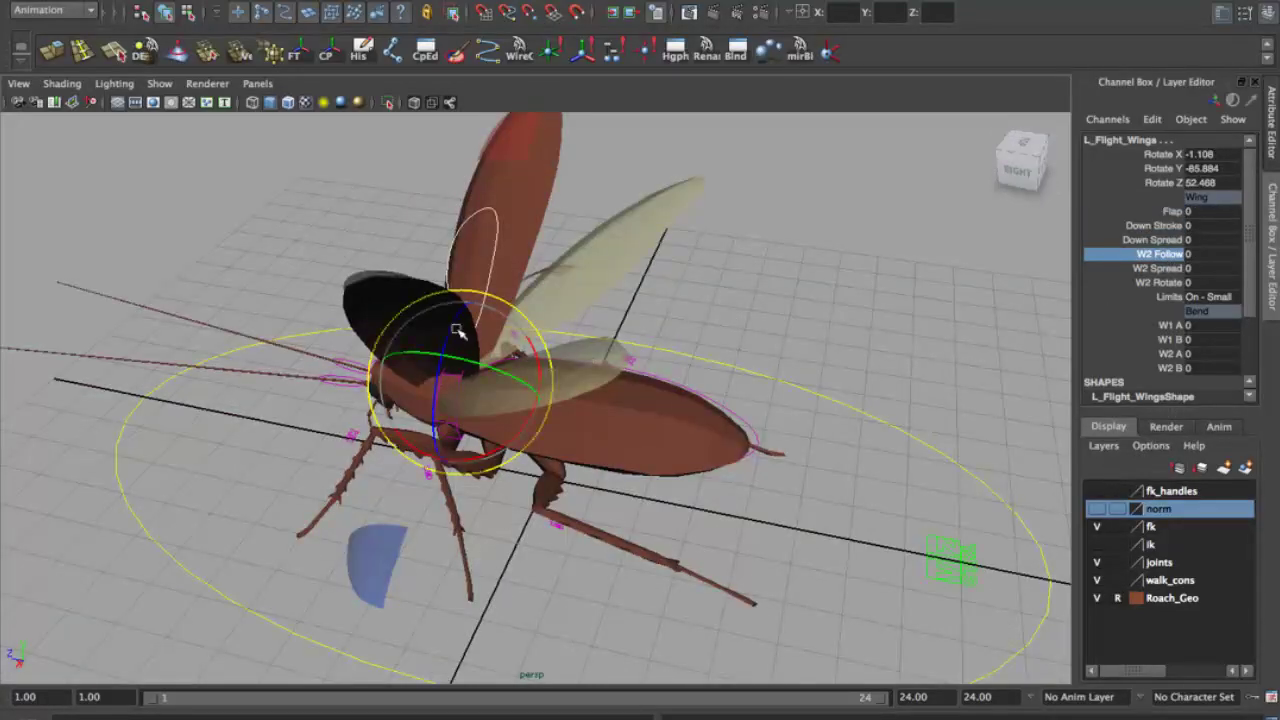
pyautogui.moveTo(457, 330)
pyautogui.mouseDown()
pyautogui.moveTo(857, 364)
pyautogui.moveTo(940, 338)
pyautogui.moveTo(478, 358)
pyautogui.mouseUp()
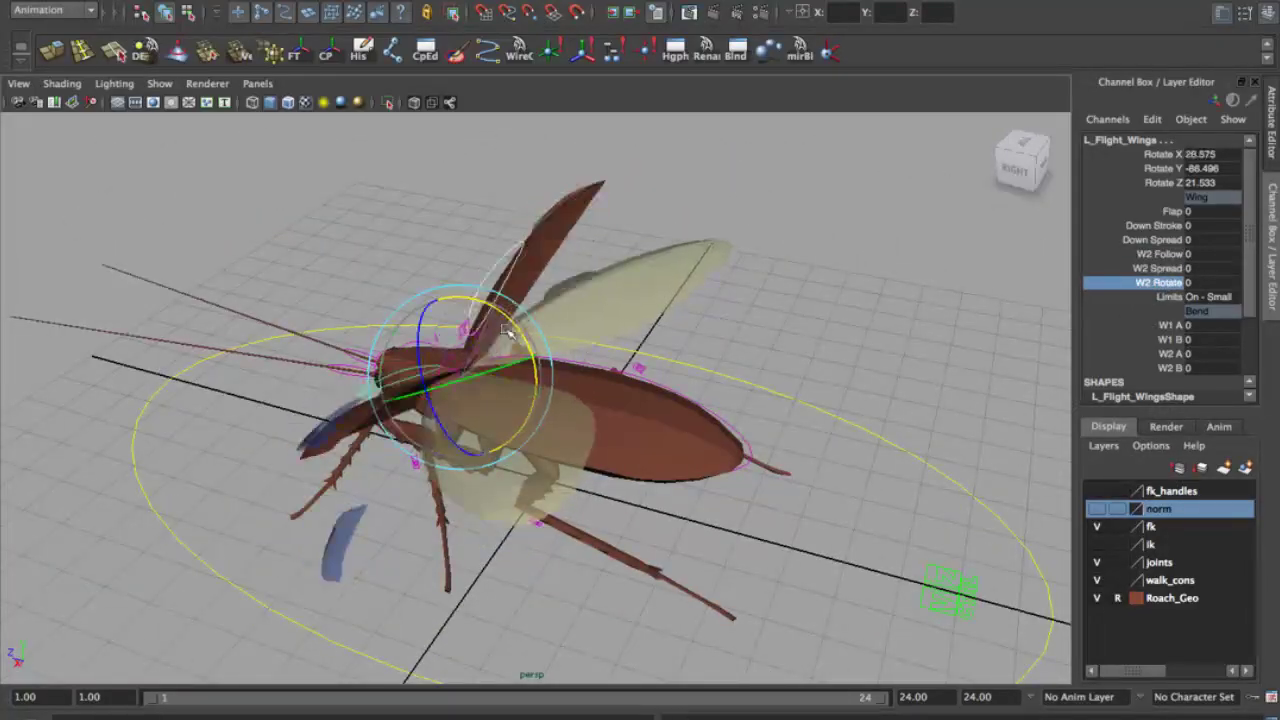
pyautogui.keyDown('alt'); pyautogui.moveTo(524, 332); pyautogui.dragTo(906, 380); pyautogui.keyUp('alt')
pyautogui.keyDown('alt'); pyautogui.moveTo(670, 343); pyautogui.dragTo(634, 309); pyautogui.keyUp('alt')
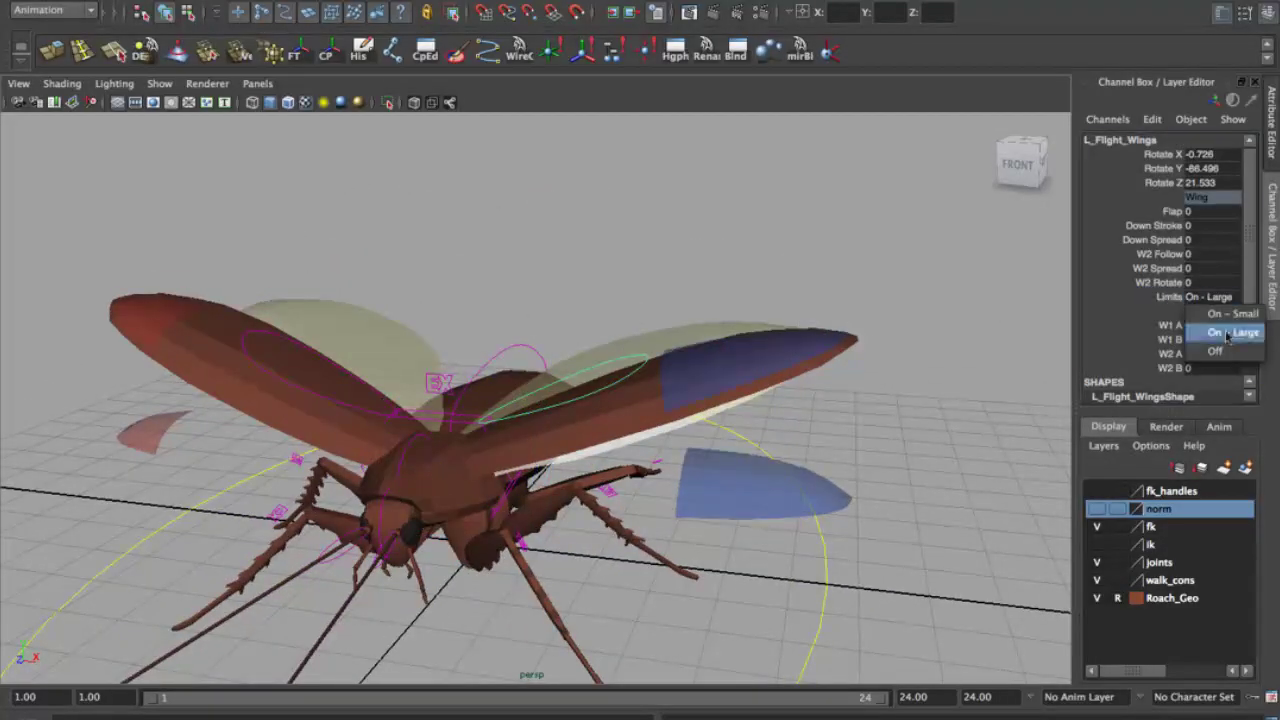
# Step: Turn wing Limits off and bend the wing down using the W1 A channel
pyautogui.click(1215, 351)
pyautogui.click(1165, 339)
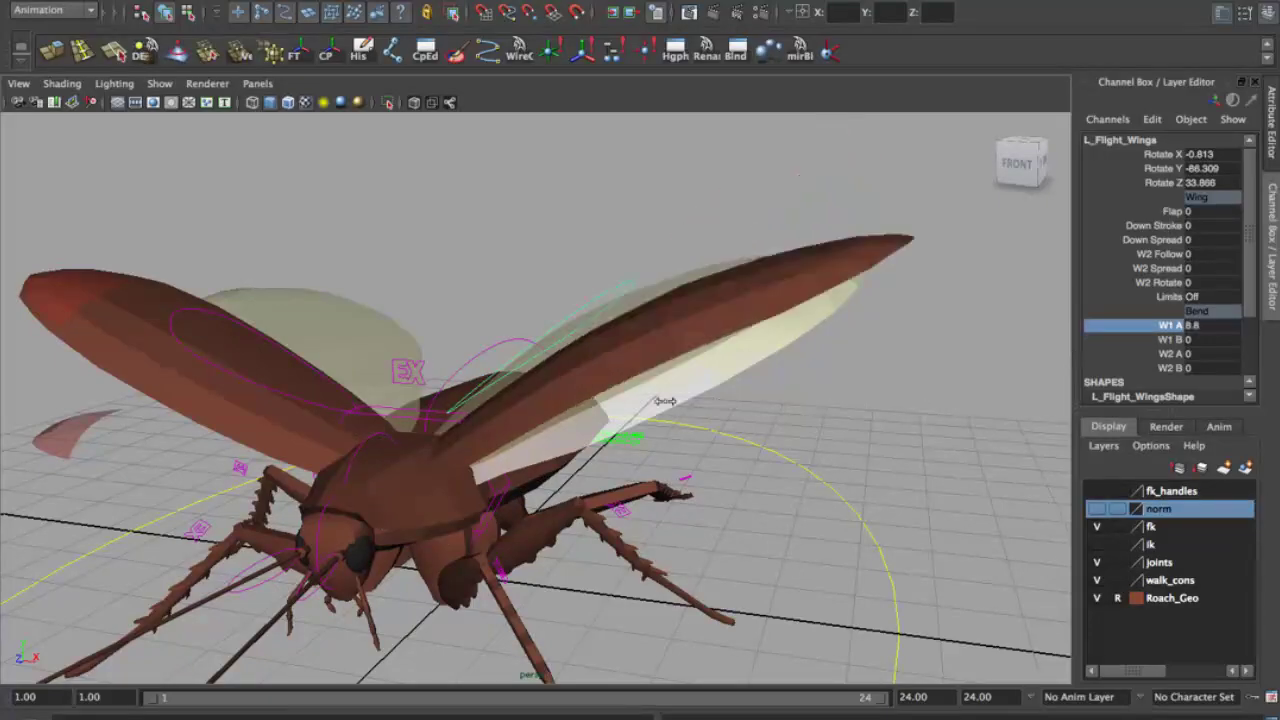
pyautogui.click(1172, 326)
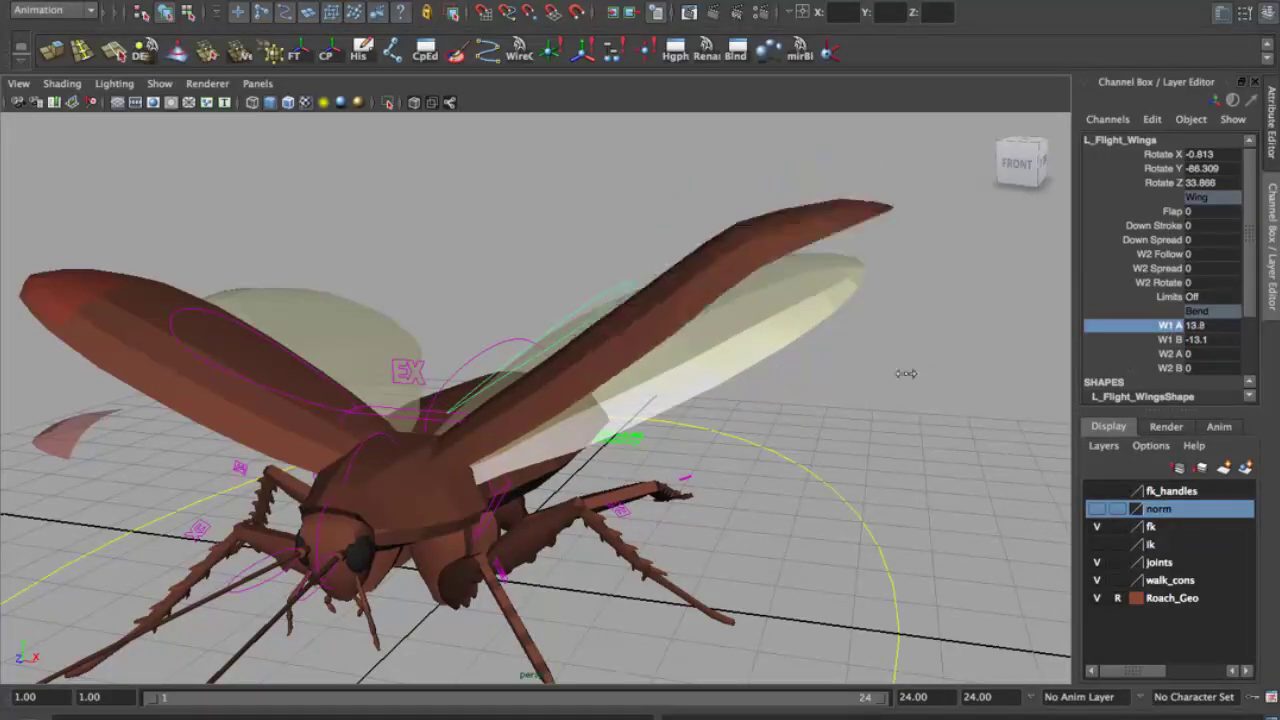
pyautogui.moveTo(772, 401); pyautogui.dragTo(502, 417, button='middle')
pyautogui.click(1172, 326)
pyautogui.moveTo(940, 380); pyautogui.dragTo(810, 379, button='middle')
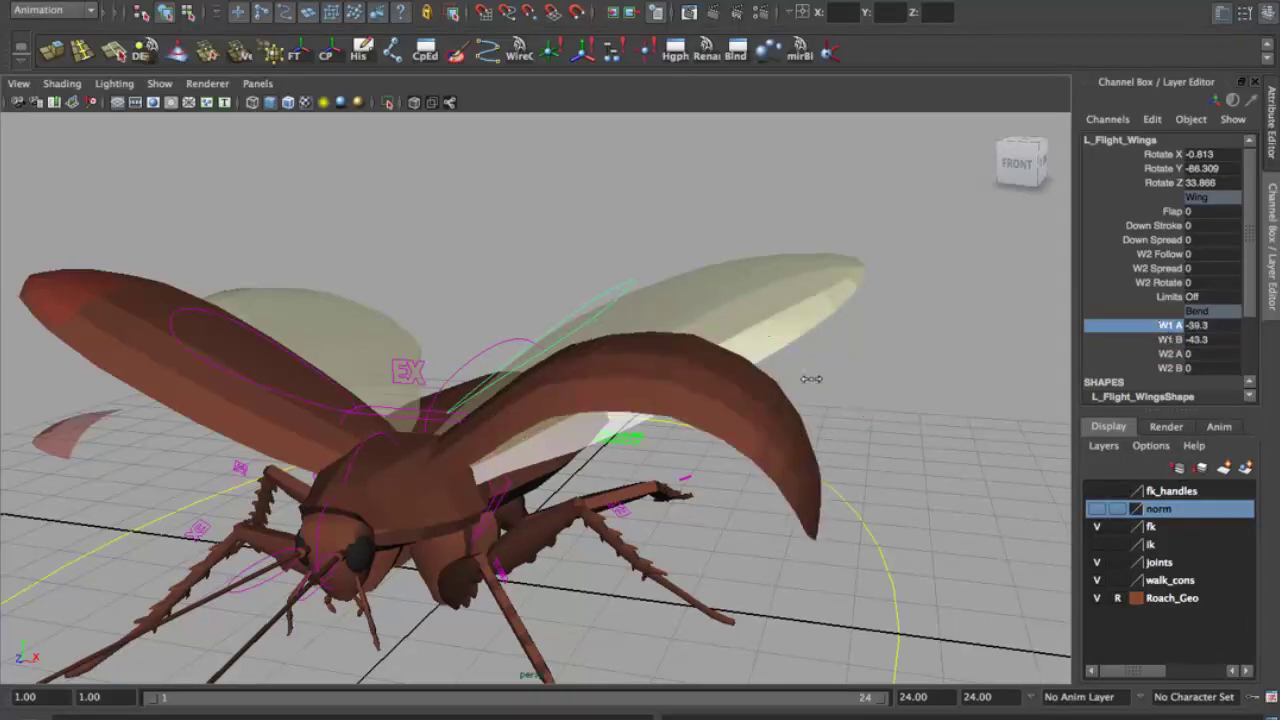
# Step: Adjust the W2 A and W2 B wing bends, returning W2 B to 0
pyautogui.moveTo(912, 336)
pyautogui.keyDown('alt'); pyautogui.mouseDown()
pyautogui.moveTo(940, 345)
pyautogui.moveTo(814, 354)
pyautogui.moveTo(755, 395)
pyautogui.moveTo(900, 380)
pyautogui.mouseUp(); pyautogui.keyUp('alt')
pyautogui.click(1172, 354)
pyautogui.click(1172, 368)
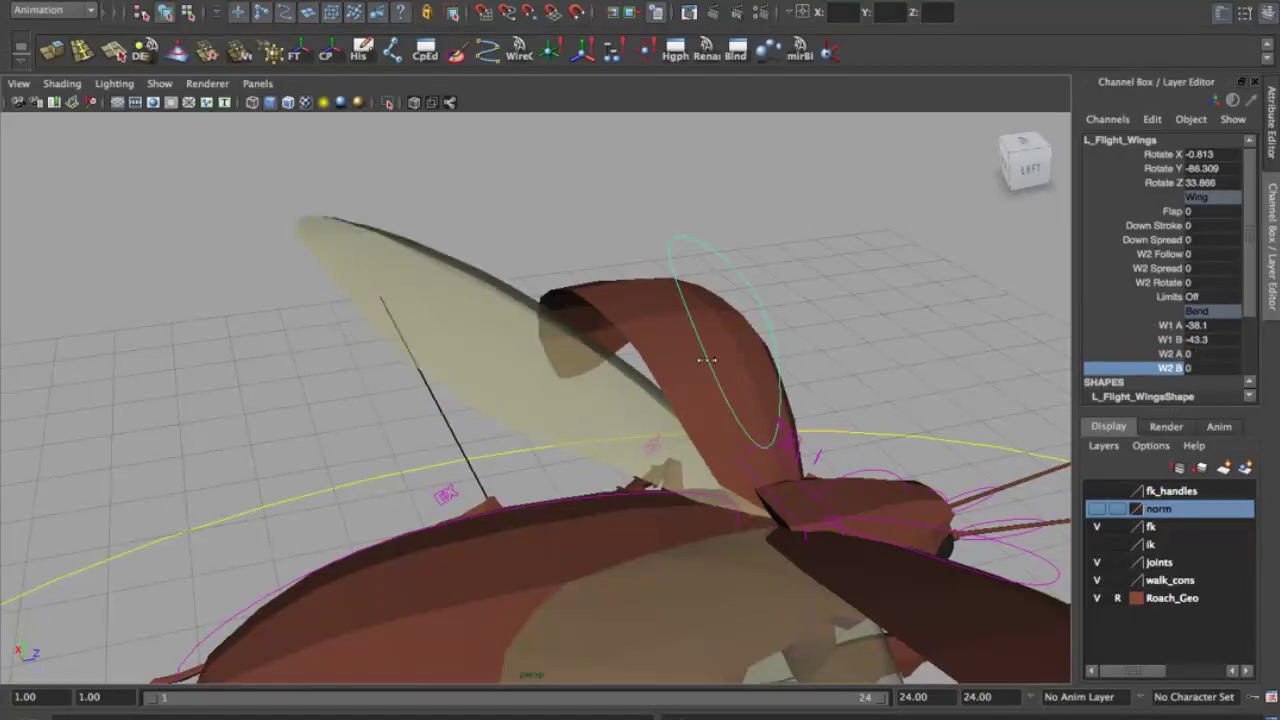
pyautogui.scroll(-3, 505, 336)
pyautogui.moveTo(505, 336); pyautogui.dragTo(520, 331, button='middle')
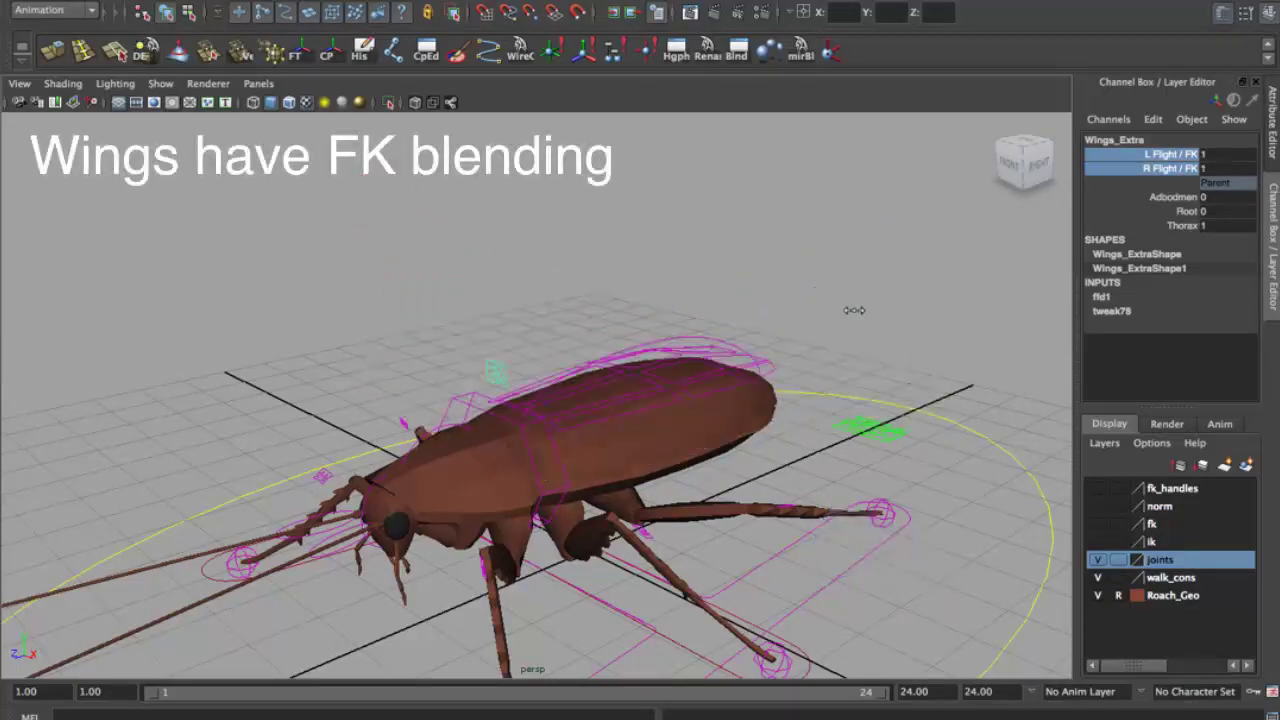
pyautogui.keyDown('alt'); pyautogui.moveTo(709, 294); pyautogui.dragTo(527, 281); pyautogui.keyUp('alt')
pyautogui.click(580, 386)
pyautogui.moveTo(580, 386)
pyautogui.keyDown('alt'); pyautogui.mouseDown()
pyautogui.moveTo(480, 486)
pyautogui.moveTo(430, 390)
pyautogui.moveTo(445, 405)
pyautogui.moveTo(766, 294)
pyautogui.mouseUp(); pyautogui.keyUp('alt')
pyautogui.click(736, 252)
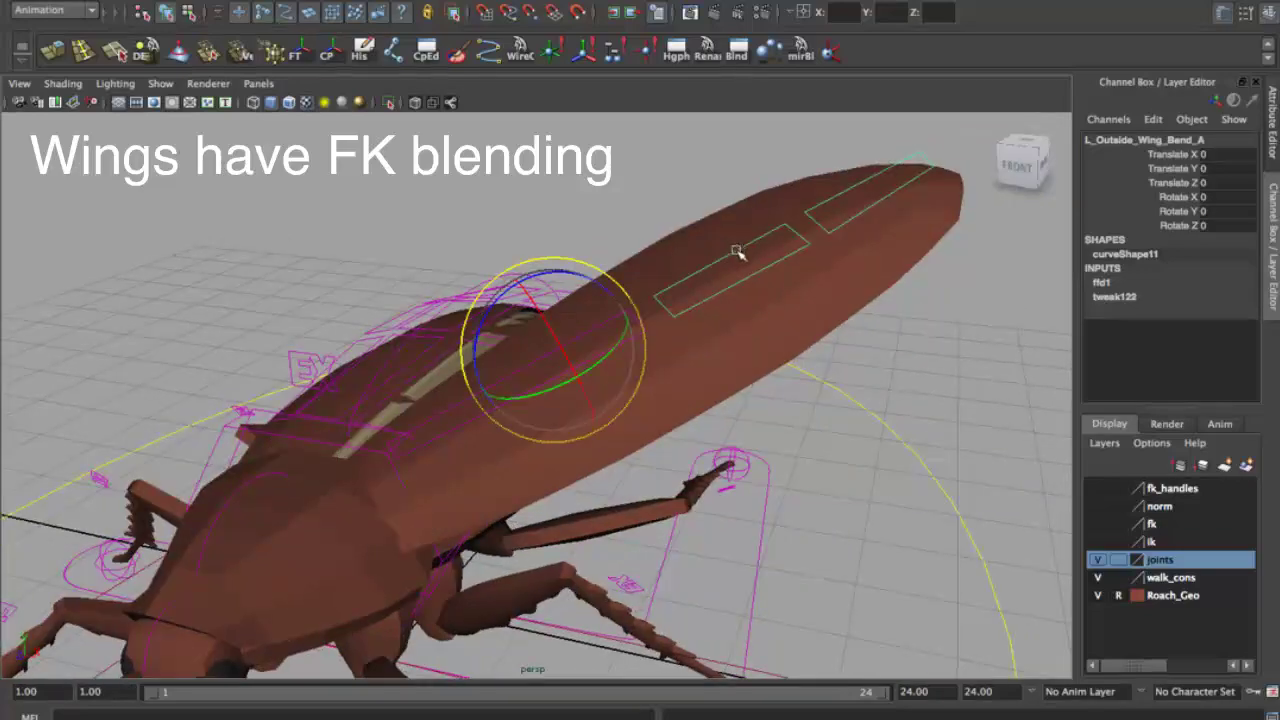
pyautogui.click(487, 352)
pyautogui.moveTo(430, 400)
pyautogui.keyDown('alt'); pyautogui.mouseDown()
pyautogui.moveTo(410, 474)
pyautogui.moveTo(497, 508)
pyautogui.mouseUp(); pyautogui.keyUp('alt')
pyautogui.keyDown('alt'); pyautogui.moveTo(640, 374); pyautogui.dragTo(480, 451); pyautogui.keyUp('alt')
pyautogui.click(688, 349)
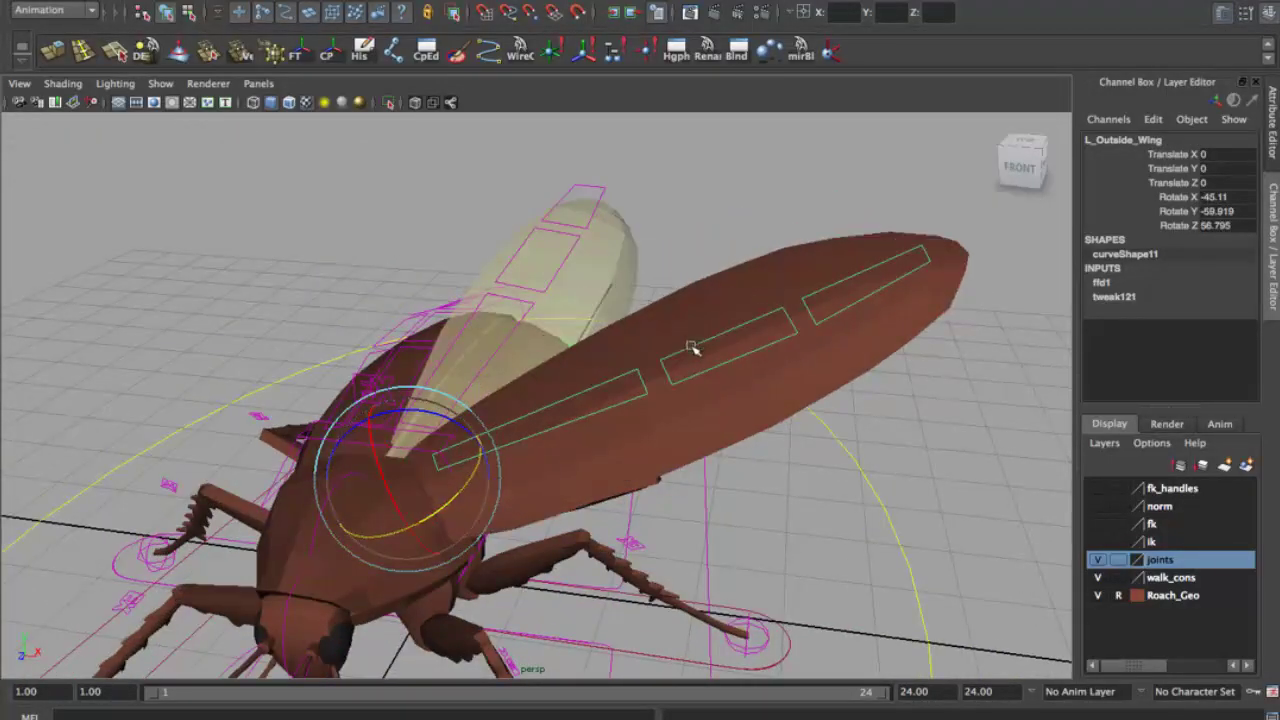
pyautogui.moveTo(688, 349)
pyautogui.keyDown('alt'); pyautogui.mouseDown()
pyautogui.moveTo(515, 330)
pyautogui.moveTo(722, 371)
pyautogui.mouseUp(); pyautogui.keyUp('alt')
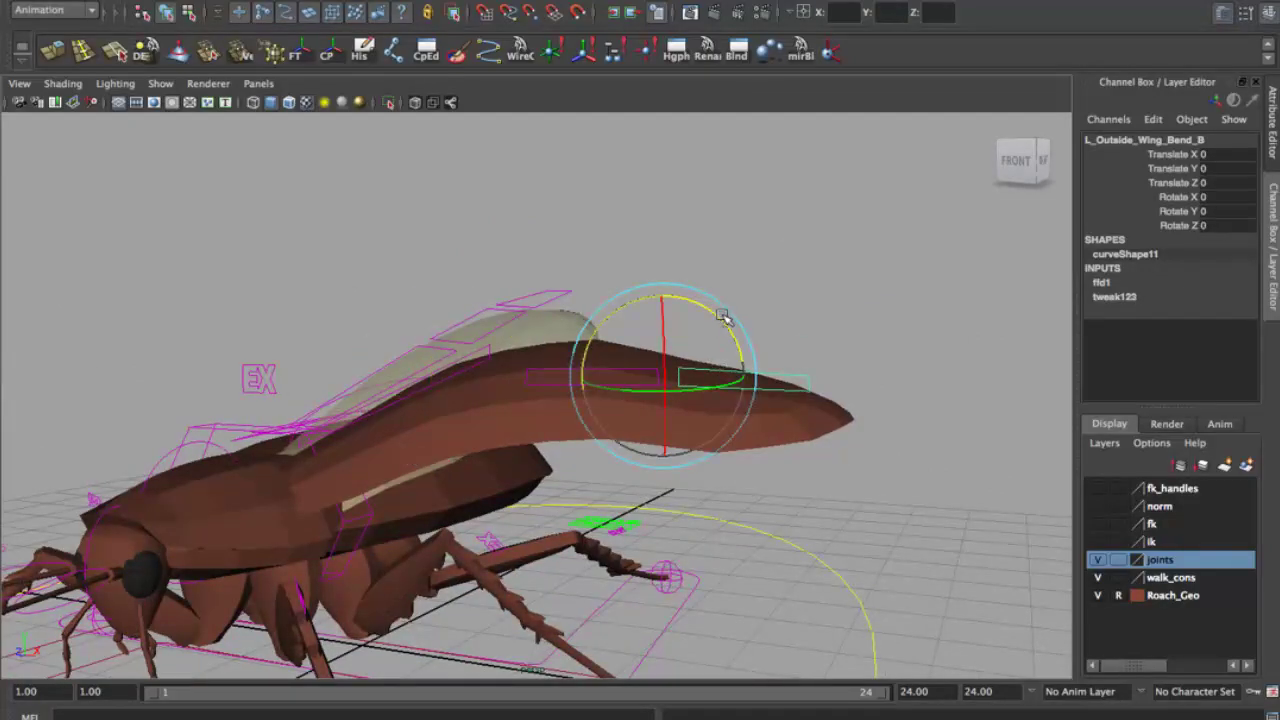
pyautogui.keyDown('alt'); pyautogui.moveTo(636, 300); pyautogui.dragTo(560, 330); pyautogui.keyUp('alt')
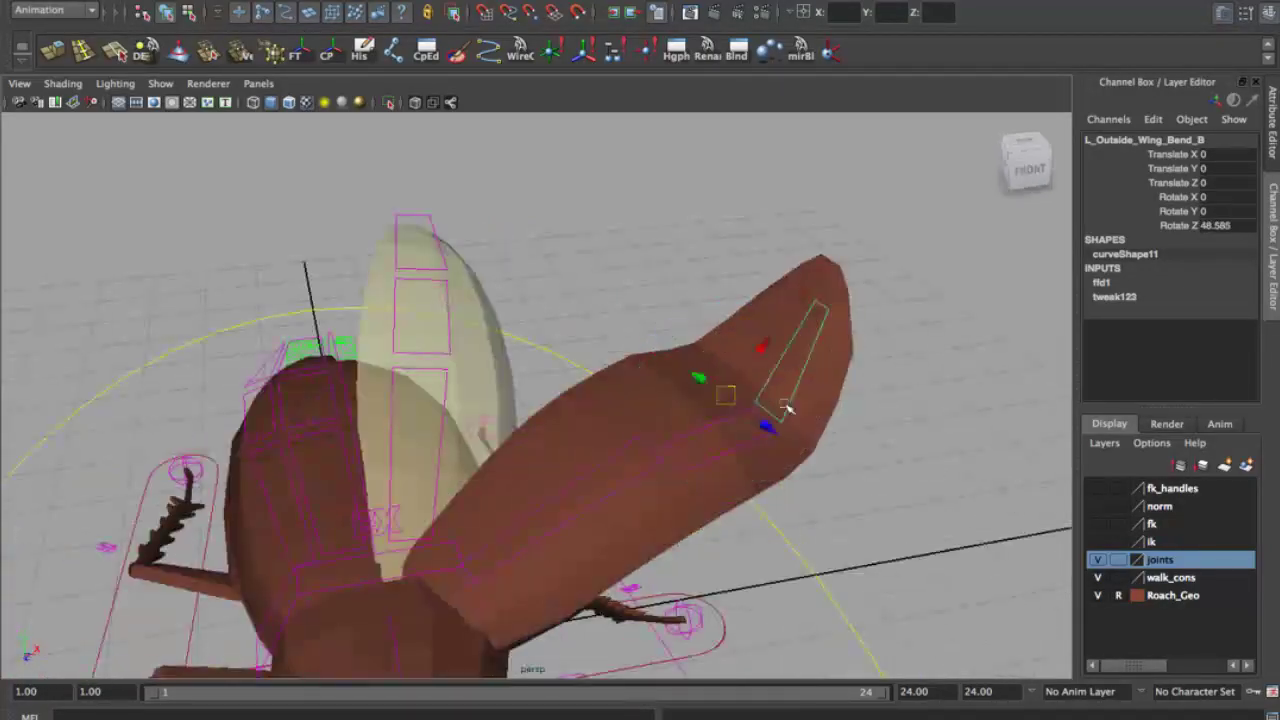
pyautogui.press('w')
pyautogui.moveTo(737, 380)
pyautogui.mouseDown()
pyautogui.moveTo(743, 394)
pyautogui.moveTo(714, 300)
pyautogui.moveTo(790, 215)
pyautogui.mouseUp()
pyautogui.press('e')
pyautogui.press('w')
pyautogui.click(555, 490)
pyautogui.moveTo(555, 490)
pyautogui.keyDown('alt'); pyautogui.mouseDown()
pyautogui.moveTo(679, 339)
pyautogui.moveTo(641, 328)
pyautogui.mouseUp(); pyautogui.keyUp('alt')
pyautogui.click(679, 339)
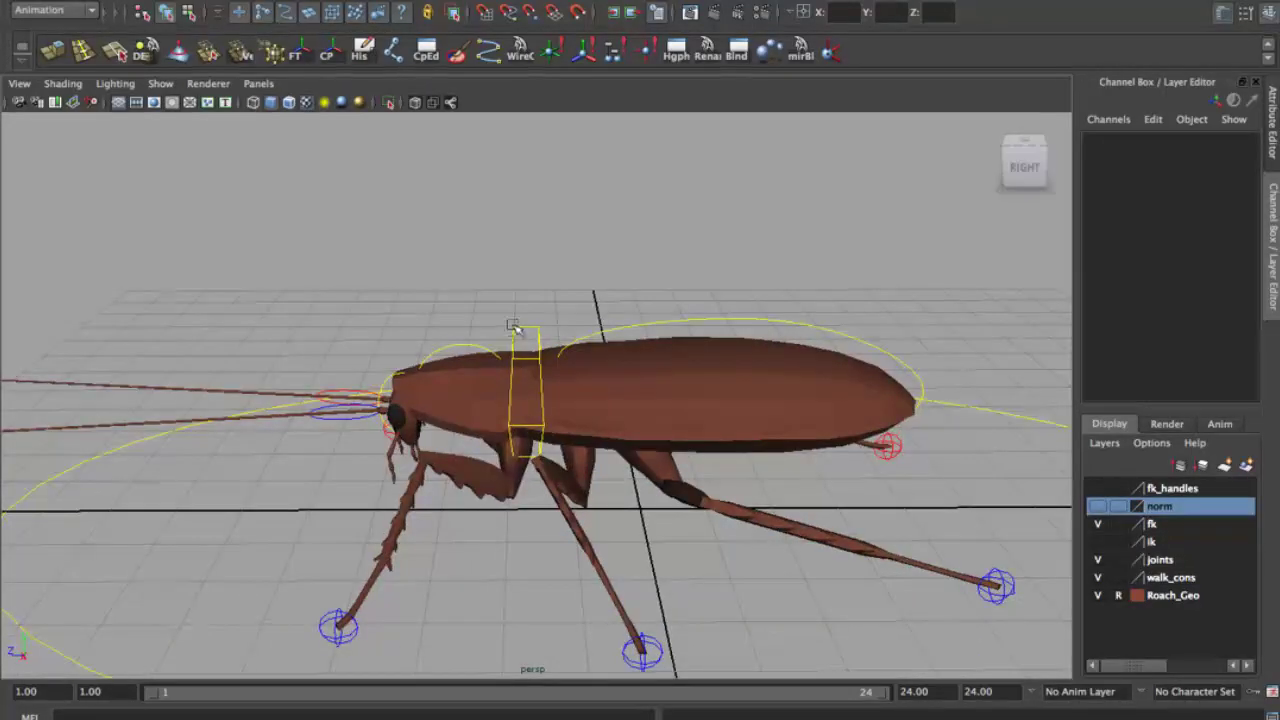
pyautogui.click(586, 366)
pyautogui.moveTo(514, 323)
pyautogui.keyDown('alt'); pyautogui.mouseDown()
pyautogui.moveTo(586, 366)
pyautogui.moveTo(540, 332)
pyautogui.moveTo(637, 294)
pyautogui.mouseUp(); pyautogui.keyUp('alt')
pyautogui.press('w')
pyautogui.click(535, 328)
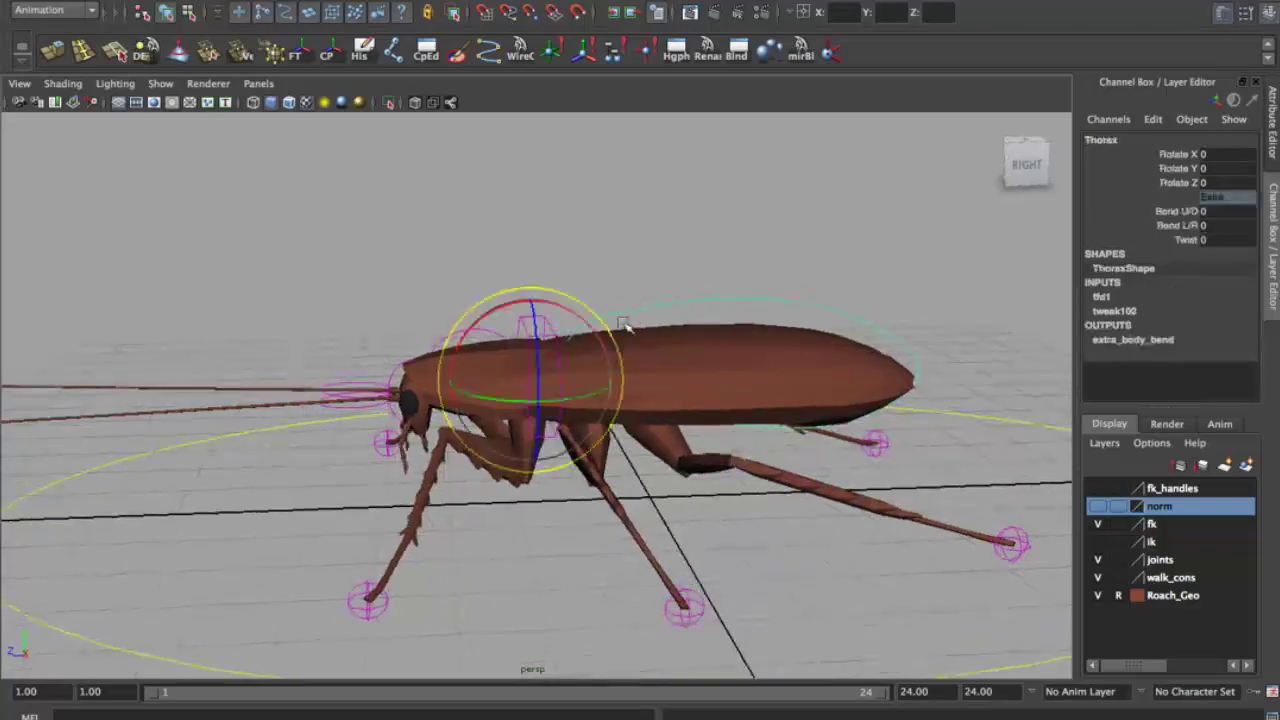
pyautogui.moveTo(535, 328); pyautogui.dragTo(571, 320)
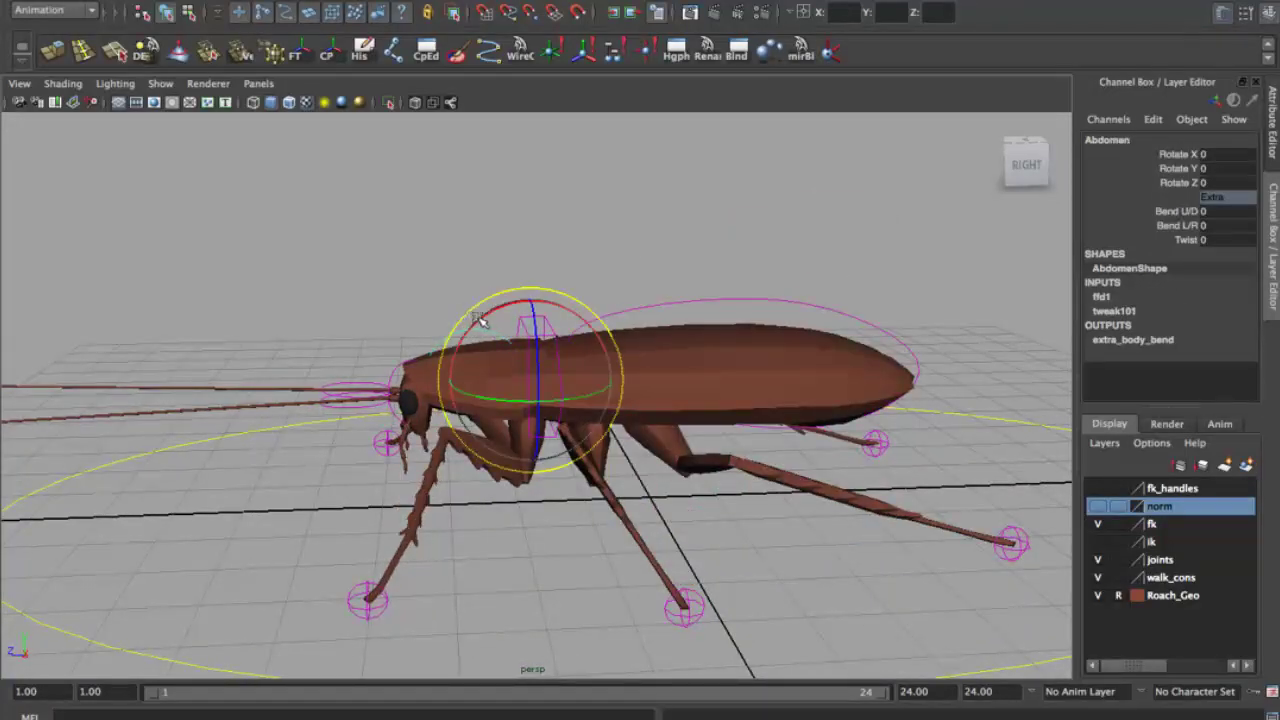
pyautogui.click(387, 314)
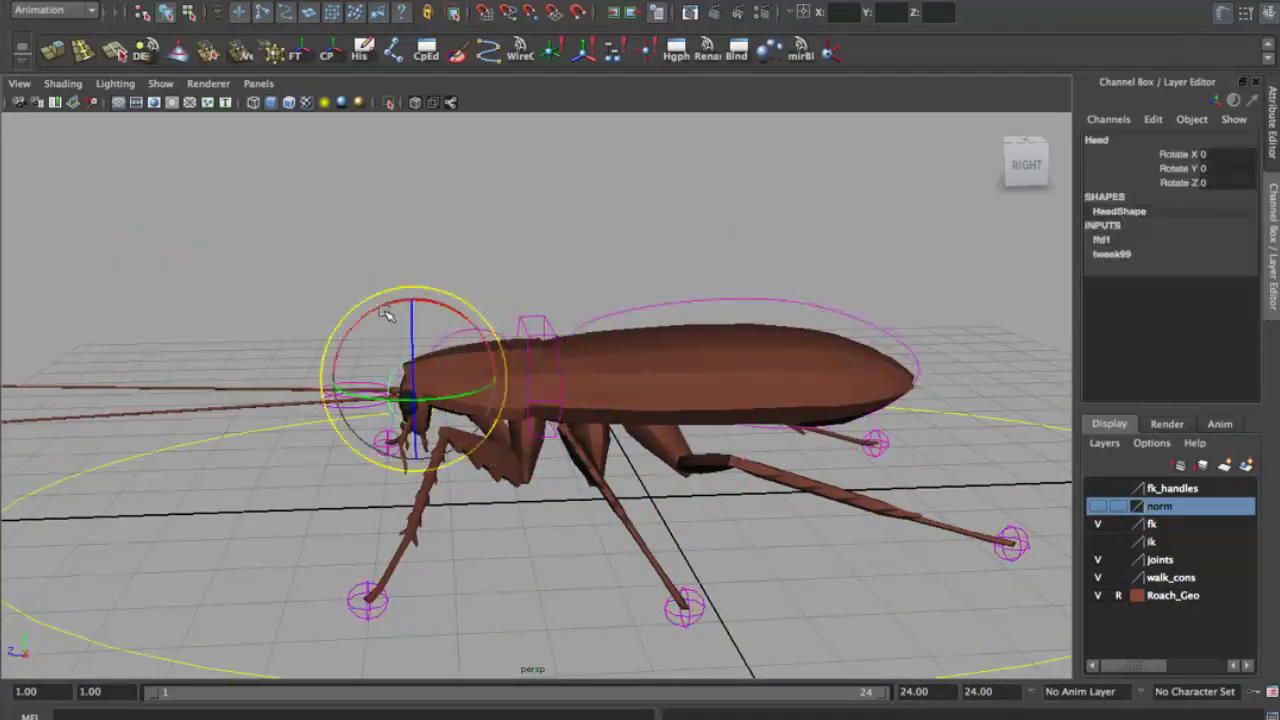
pyautogui.moveTo(387, 314); pyautogui.dragTo(420, 330)
pyautogui.hotkey('ctrl', 'z')
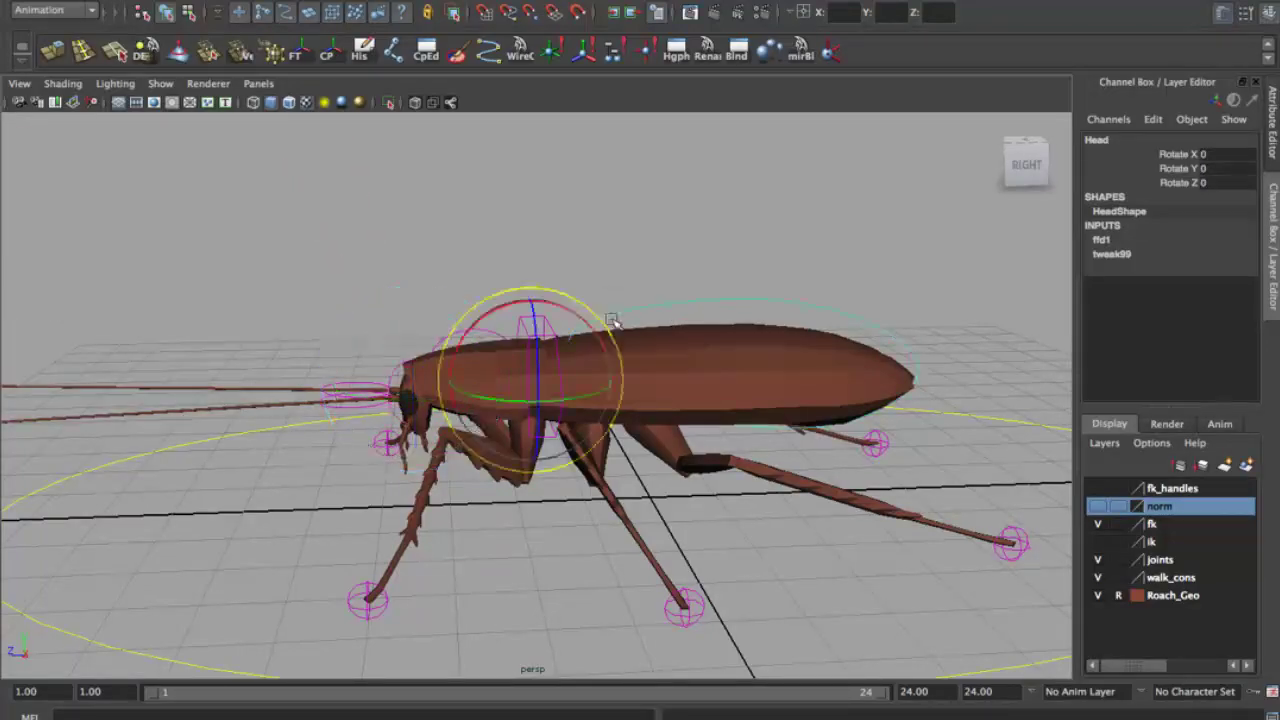
pyautogui.click(535, 330)
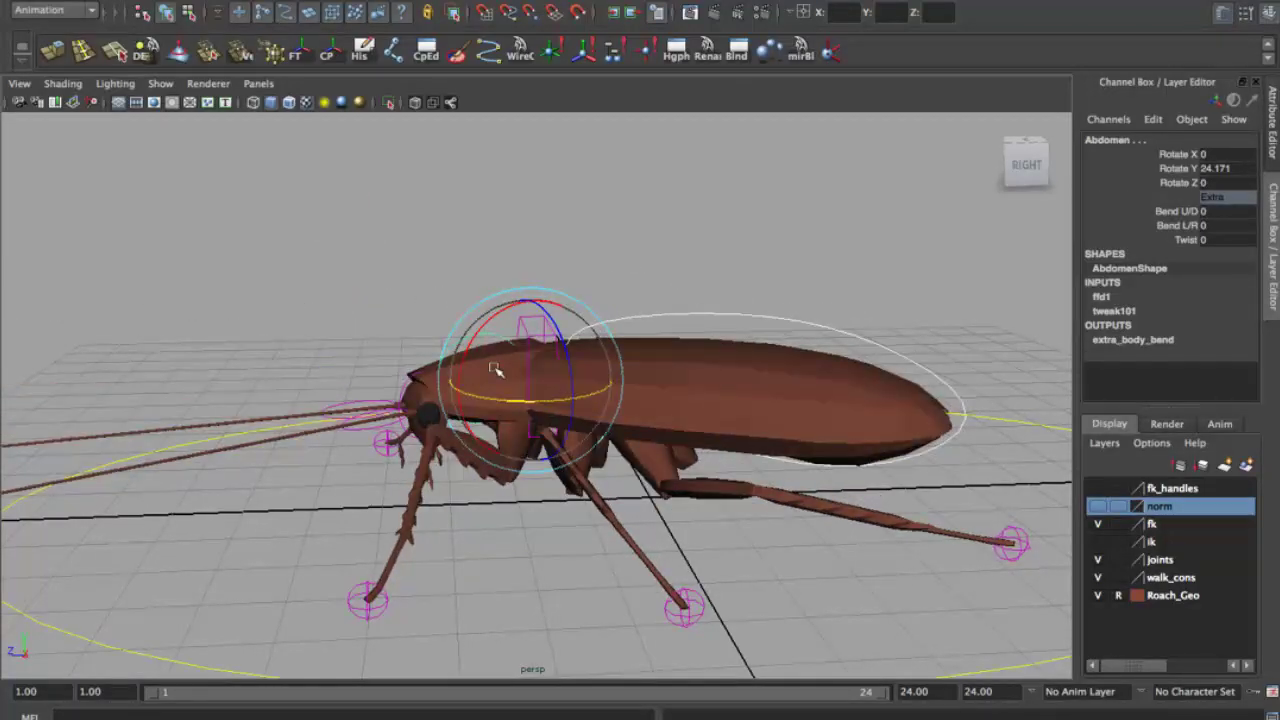
pyautogui.moveTo(493, 389)
pyautogui.mouseDown()
pyautogui.moveTo(493, 283)
pyautogui.moveTo(420, 300)
pyautogui.mouseUp()
pyautogui.hotkey('ctrl', 'z')
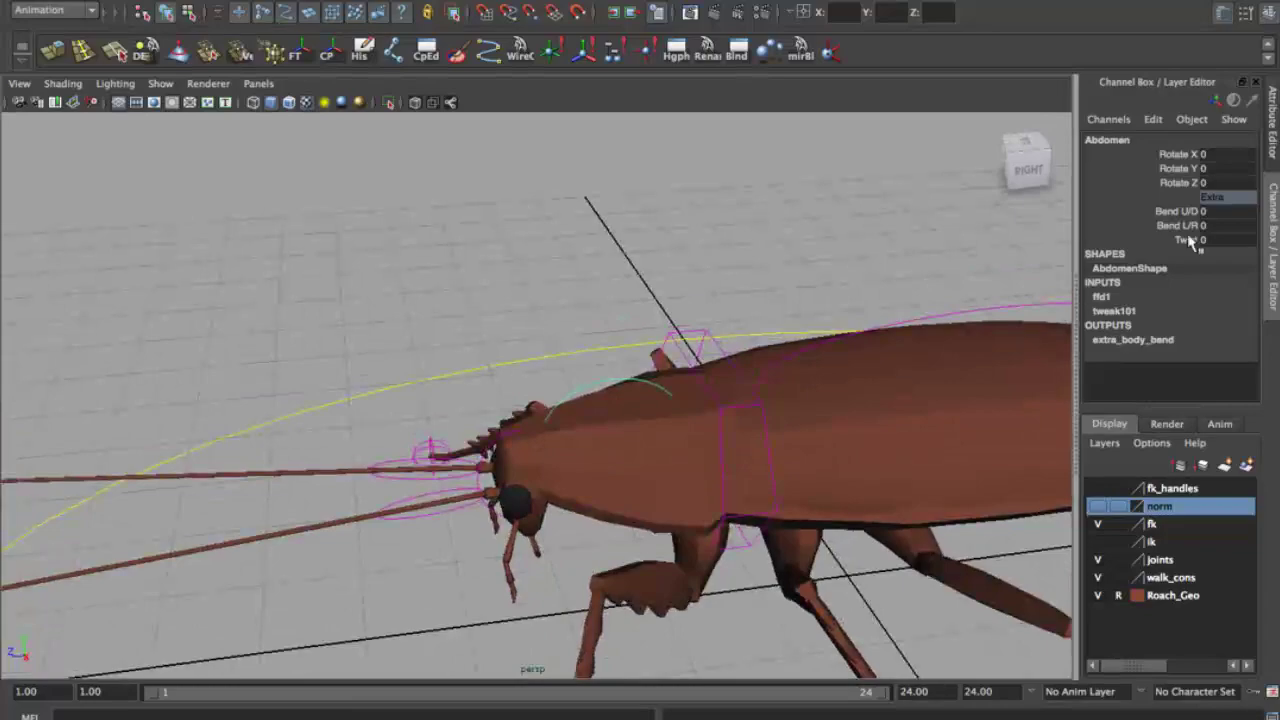
pyautogui.click(1176, 211)
pyautogui.moveTo(440, 343); pyautogui.dragTo(333, 343, button='middle')
pyautogui.hotkey('ctrl', 'z')
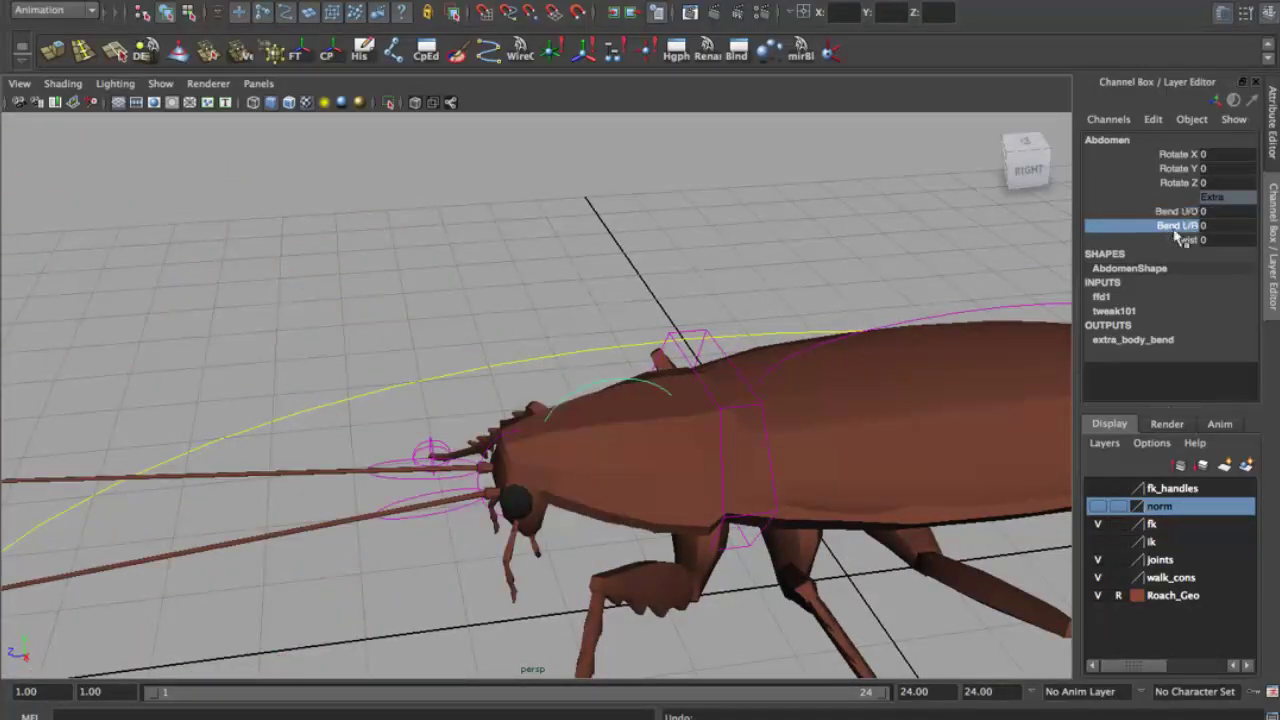
pyautogui.click(1176, 225)
pyautogui.moveTo(1176, 228); pyautogui.dragTo(1181, 253, button='middle')
pyautogui.hotkey('ctrl', 'z')
pyautogui.click(1185, 240)
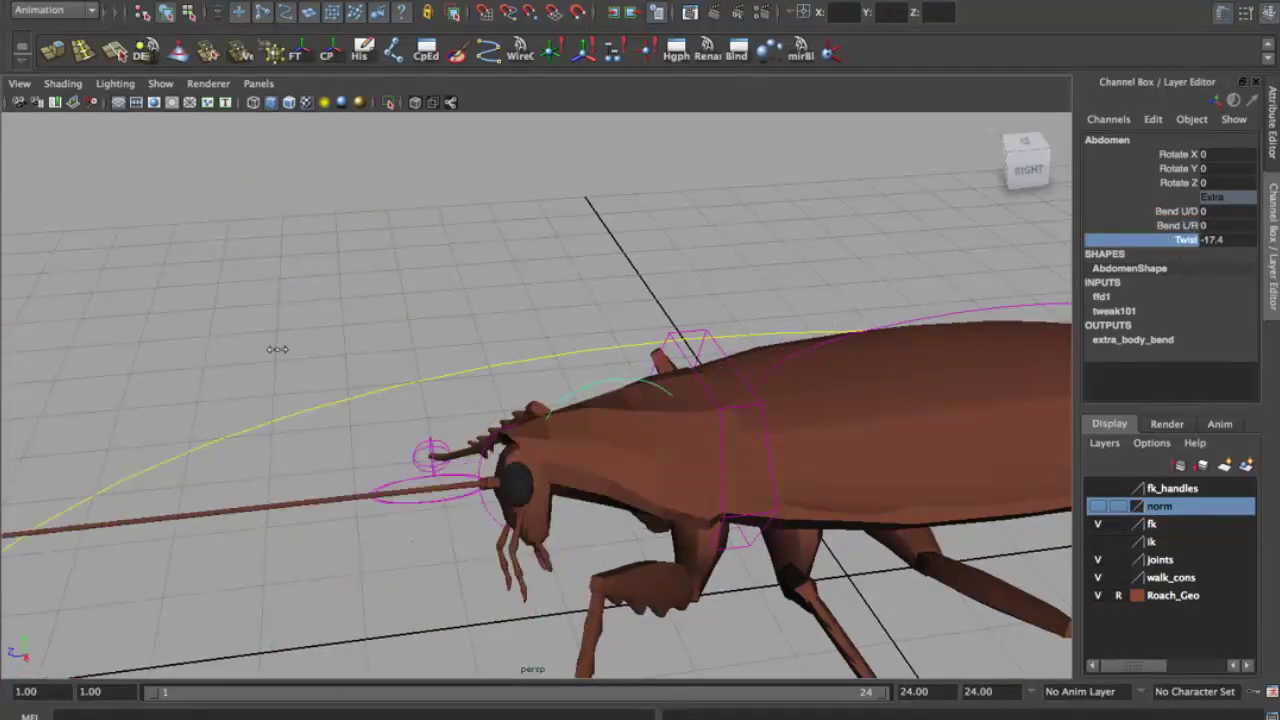
pyautogui.moveTo(700, 300)
pyautogui.keyDown('alt'); pyautogui.mouseDown()
pyautogui.moveTo(565, 280)
pyautogui.moveTo(480, 300)
pyautogui.mouseUp(); pyautogui.keyUp('alt')
pyautogui.click(390, 330)
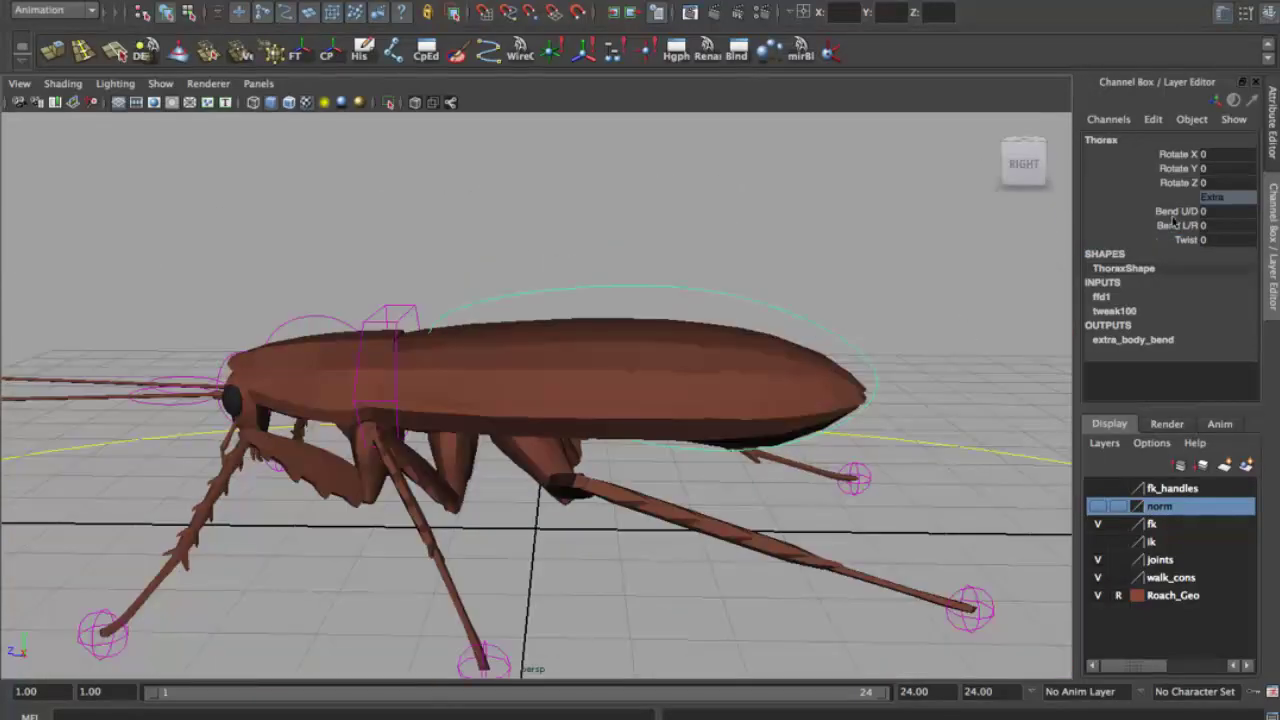
pyautogui.click(1176, 211)
pyautogui.moveTo(1176, 211); pyautogui.dragTo(1190, 211, button='middle')
pyautogui.hotkey('ctrl', 'z')
pyautogui.click(1180, 225)
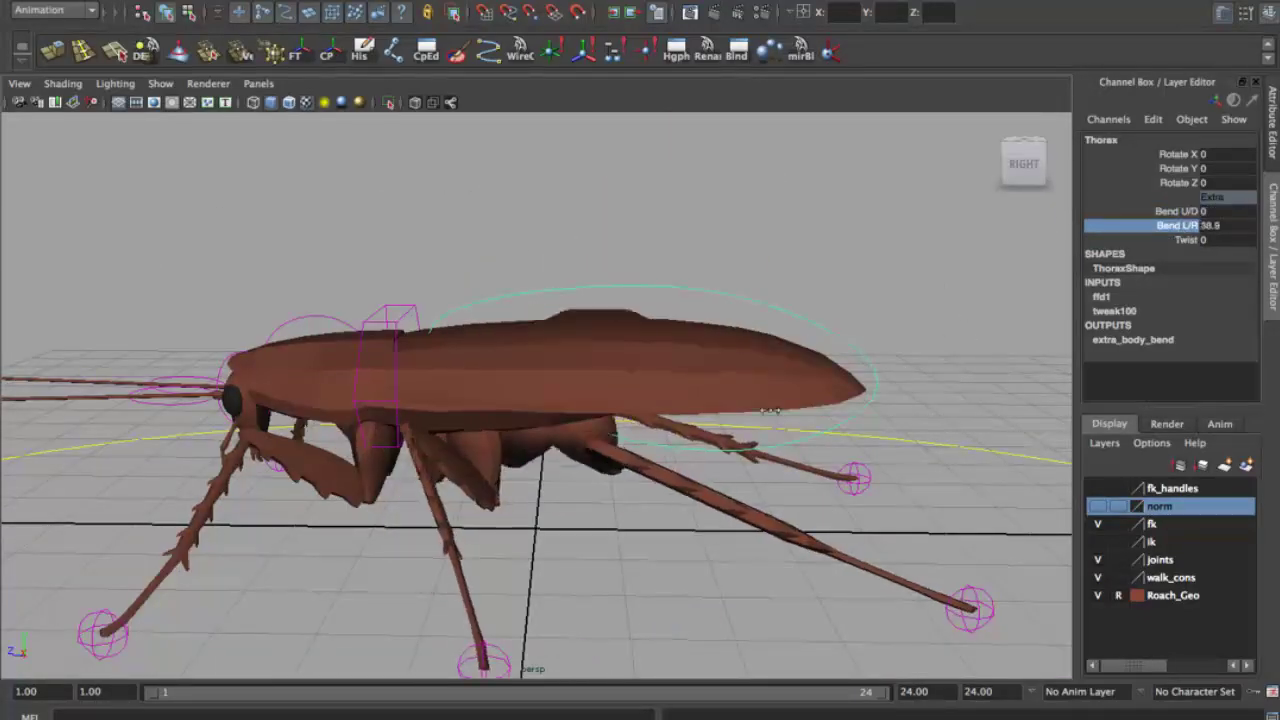
pyautogui.keyDown('alt'); pyautogui.moveTo(600, 300); pyautogui.dragTo(700, 420); pyautogui.keyUp('alt')
pyautogui.moveTo(900, 400); pyautogui.dragTo(1063, 400, button='middle')
pyautogui.hotkey('ctrl', 'z')
pyautogui.click(1185, 240)
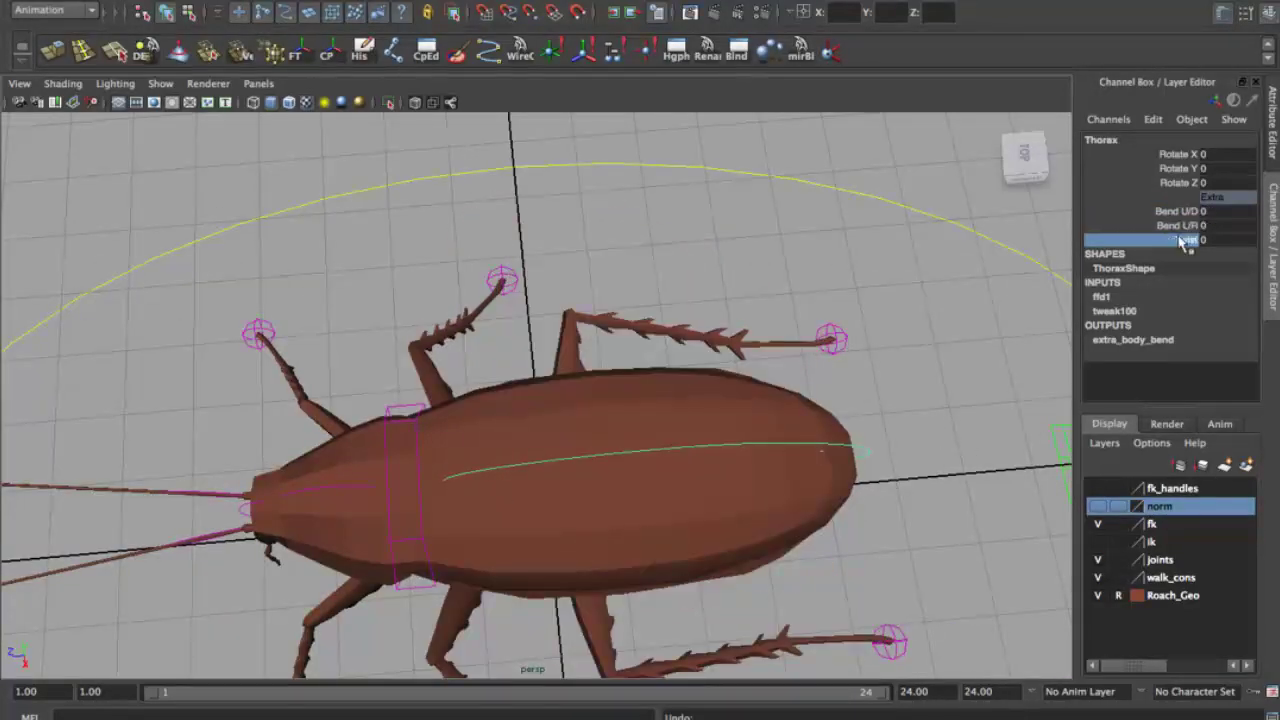
pyautogui.keyDown('alt'); pyautogui.moveTo(714, 486); pyautogui.dragTo(780, 427); pyautogui.keyUp('alt')
pyautogui.moveTo(780, 427); pyautogui.dragTo(816, 427, button='middle')
pyautogui.hotkey('ctrl', 'z')
pyautogui.keyDown('alt'); pyautogui.moveTo(816, 427); pyautogui.dragTo(492, 382); pyautogui.keyUp('alt')
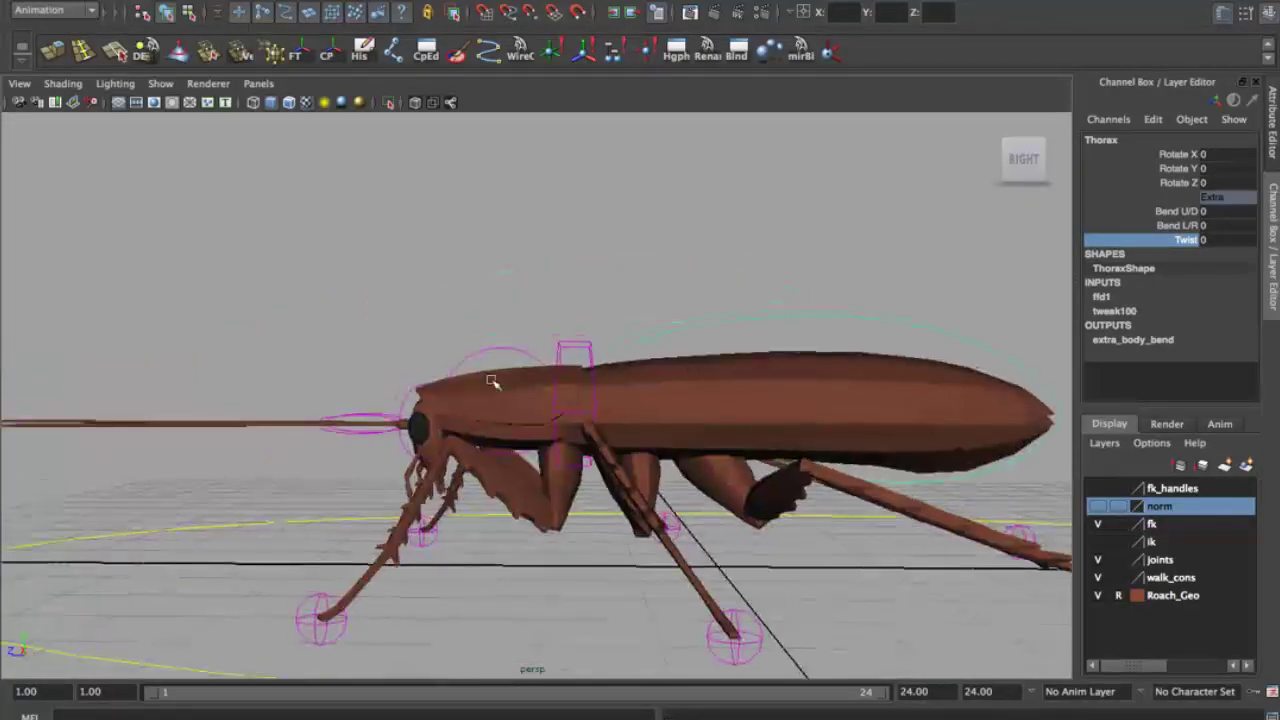
pyautogui.scroll(-3, 559, 401)
pyautogui.click(763, 358)
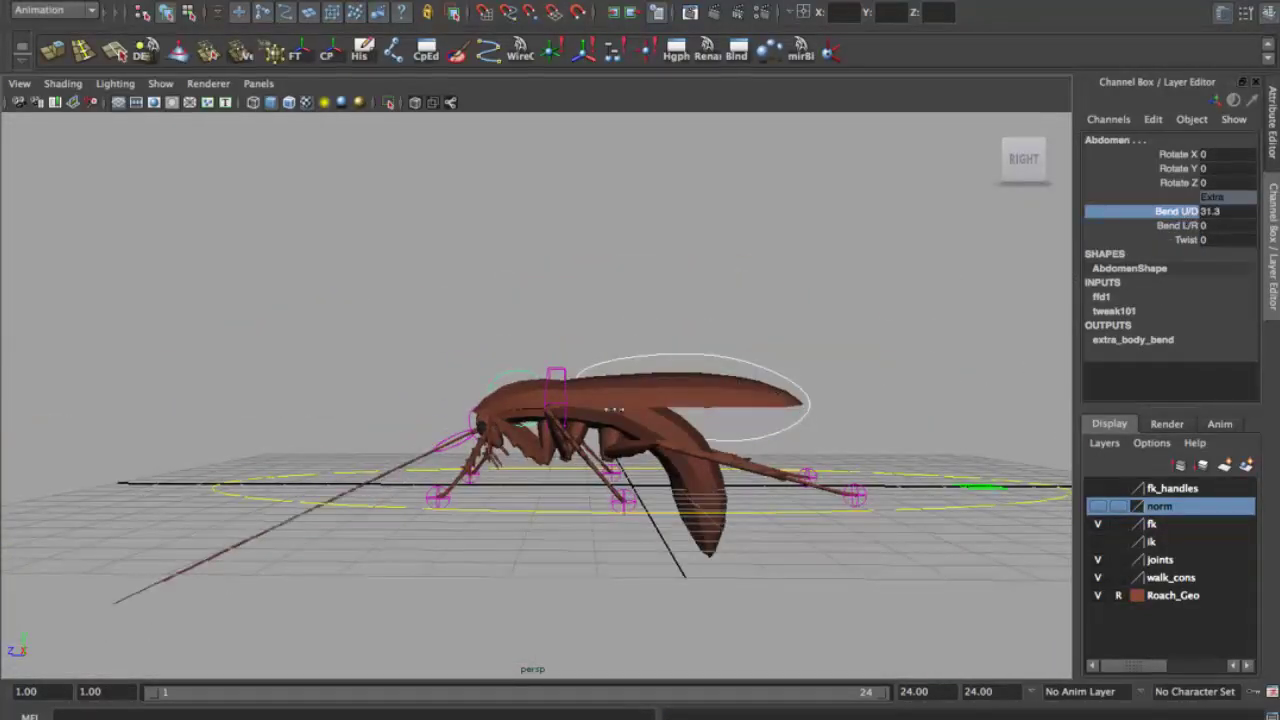
pyautogui.hotkey('ctrl', 'z')
pyautogui.keyDown('alt'); pyautogui.moveTo(614, 409); pyautogui.dragTo(560, 420); pyautogui.keyUp('alt')
pyautogui.click(1176, 225)
pyautogui.moveTo(520, 430); pyautogui.dragTo(455, 430, button='middle')
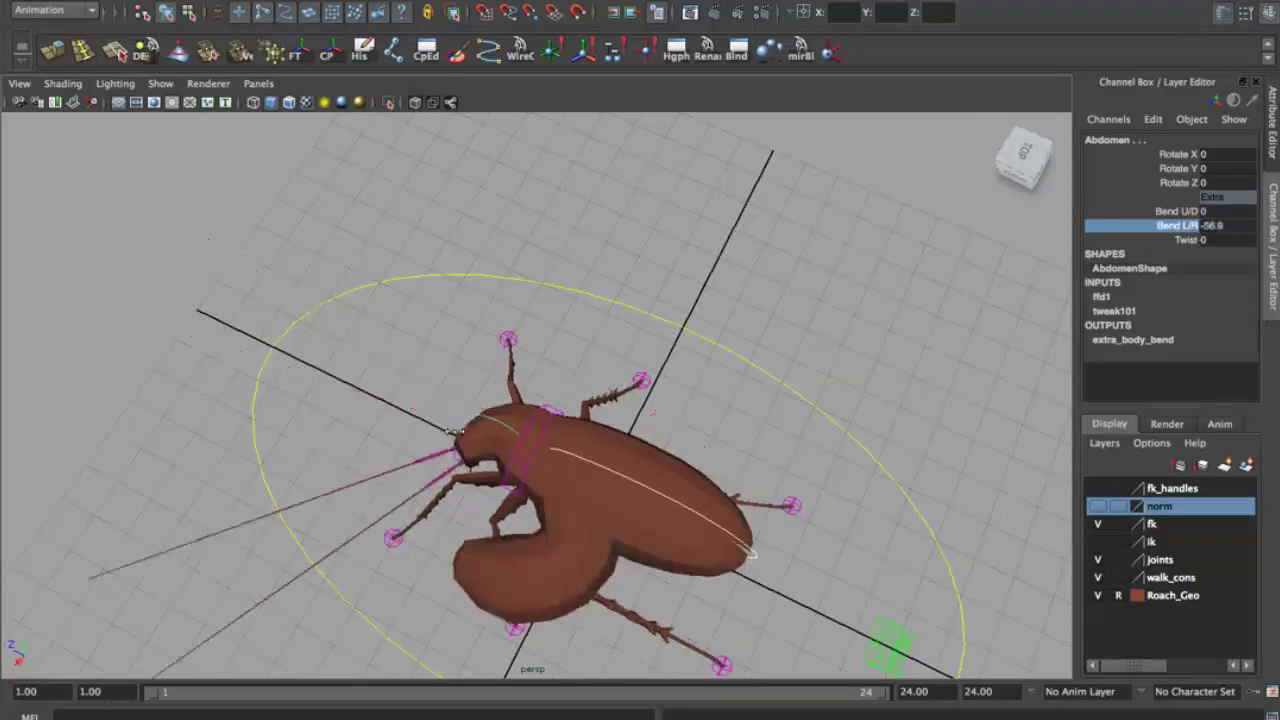
pyautogui.hotkey('ctrl', 'z')
pyautogui.keyDown('alt'); pyautogui.moveTo(251, 354); pyautogui.dragTo(840, 333); pyautogui.keyUp('alt')
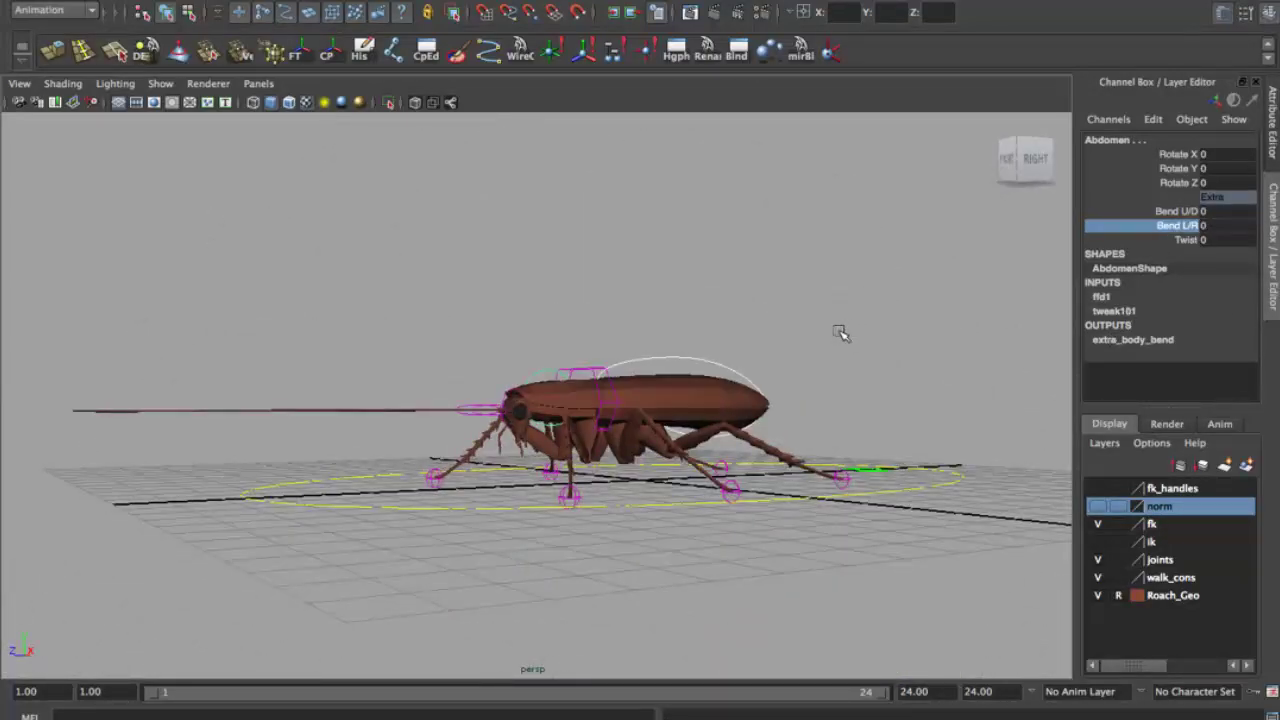
pyautogui.scroll(5, 700, 380)
# Step: Sway the left antenna sideways using its L/R Sway A–D channels
pyautogui.click(601, 388)
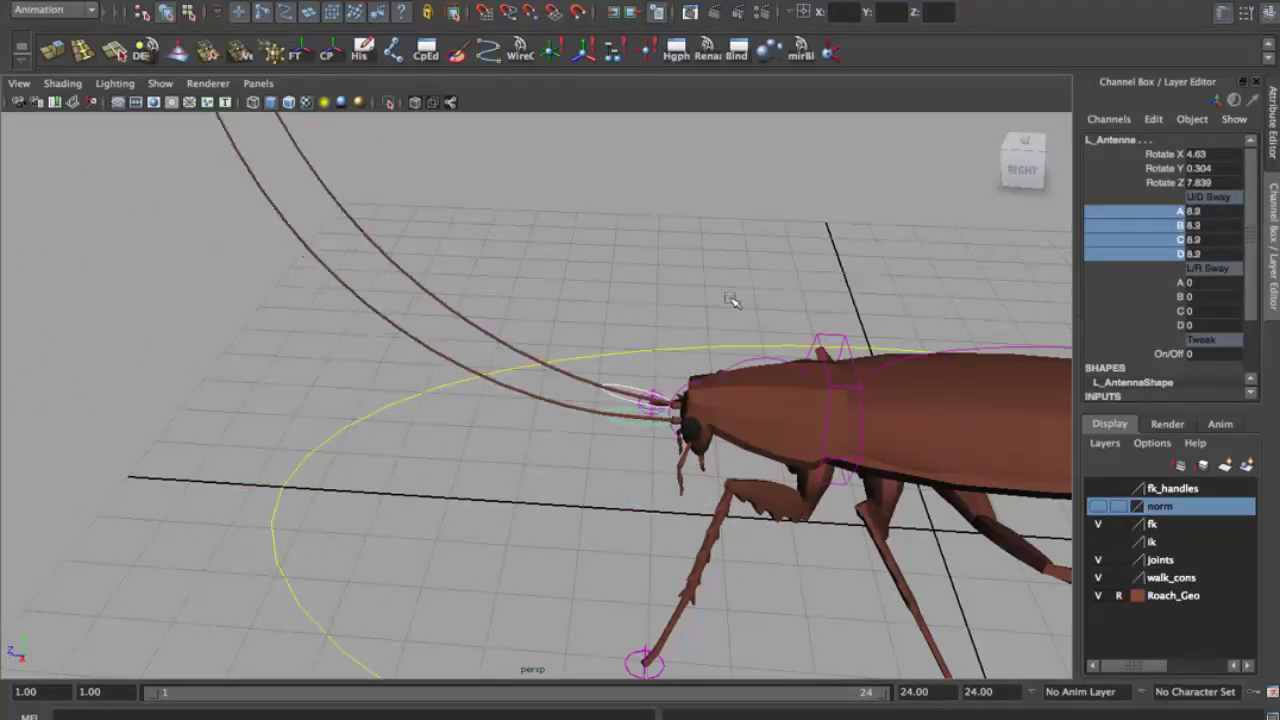
pyautogui.keyDown('alt'); pyautogui.moveTo(732, 301); pyautogui.dragTo(796, 337); pyautogui.keyUp('alt')
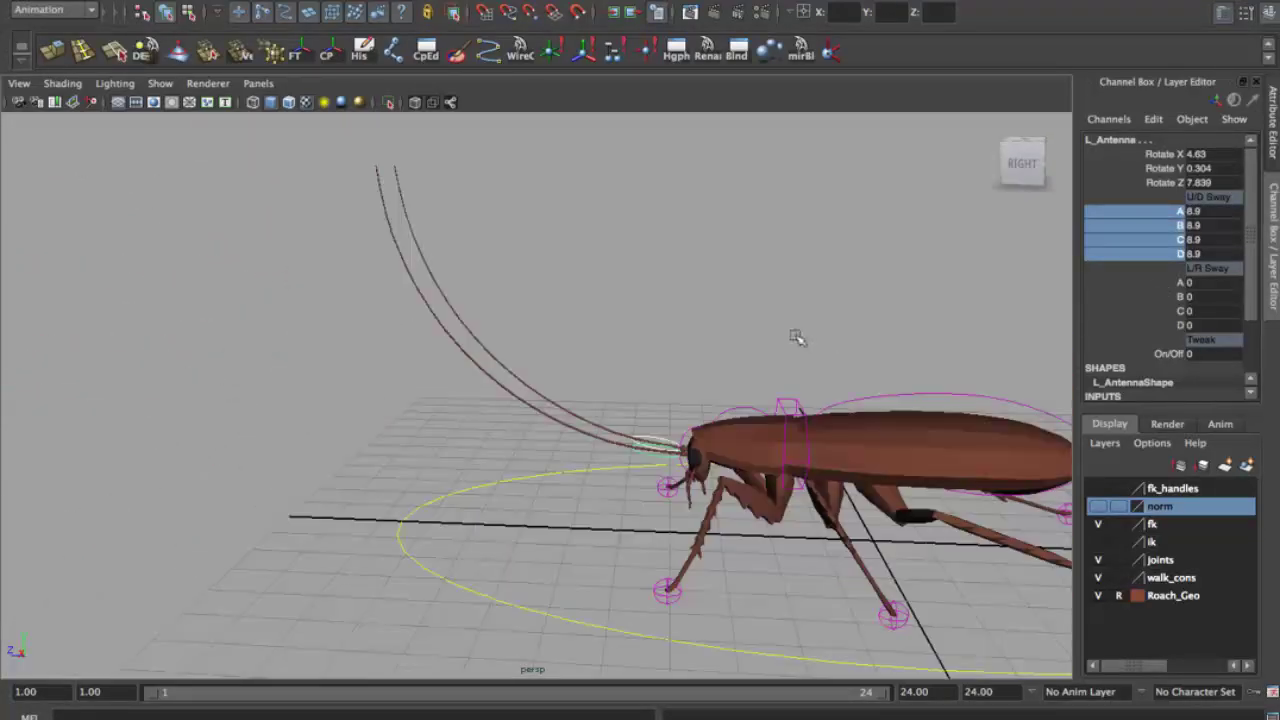
pyautogui.keyDown('shift'); pyautogui.click(1180, 325); pyautogui.keyUp('shift')
pyautogui.moveTo(1000, 324)
pyautogui.mouseDown(button='middle')
pyautogui.moveTo(720, 337)
pyautogui.moveTo(634, 327)
pyautogui.mouseUp(button='middle')
# Step: Bend the L_antenna_D1 segment with FK, then select the Squash_Stretch control
pyautogui.keyDown('alt'); pyautogui.moveTo(689, 336); pyautogui.dragTo(757, 320); pyautogui.keyUp('alt')
pyautogui.click(1157, 354)
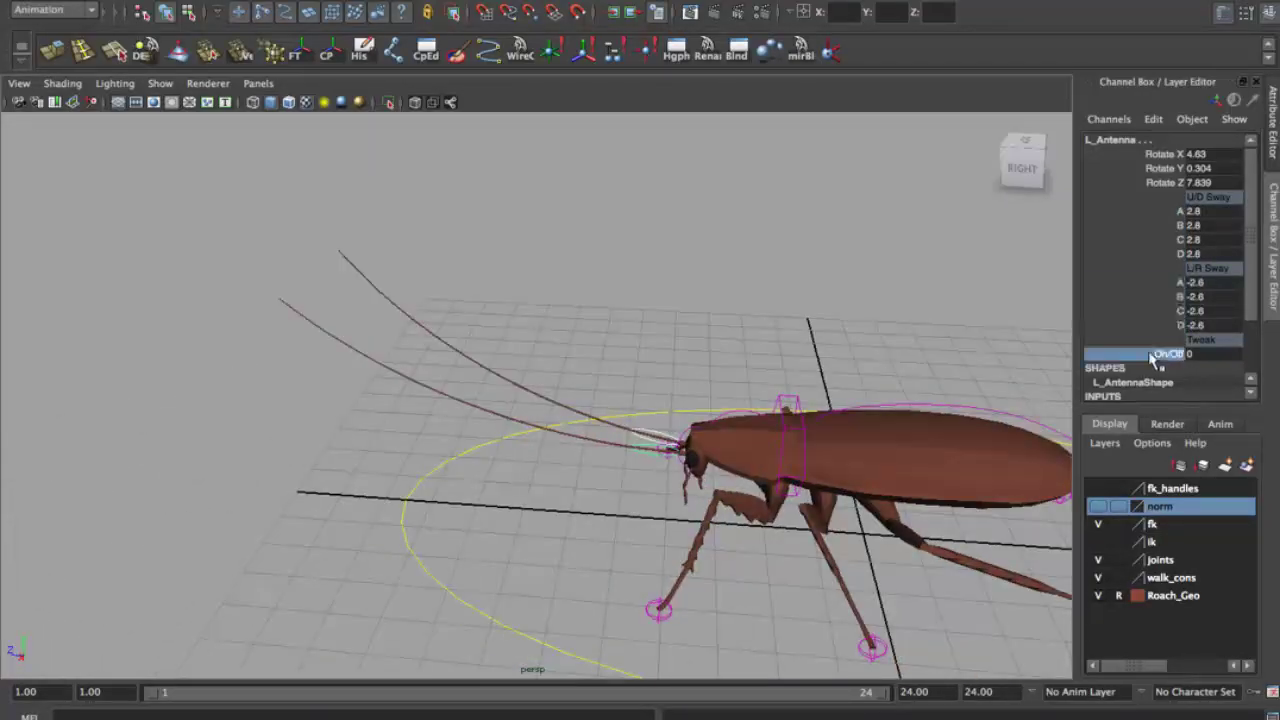
pyautogui.write('1')
pyautogui.moveTo(648, 317)
pyautogui.keyDown('alt'); pyautogui.mouseDown()
pyautogui.moveTo(660, 338)
pyautogui.moveTo(560, 365)
pyautogui.mouseUp(); pyautogui.keyUp('alt')
pyautogui.click(540, 378)
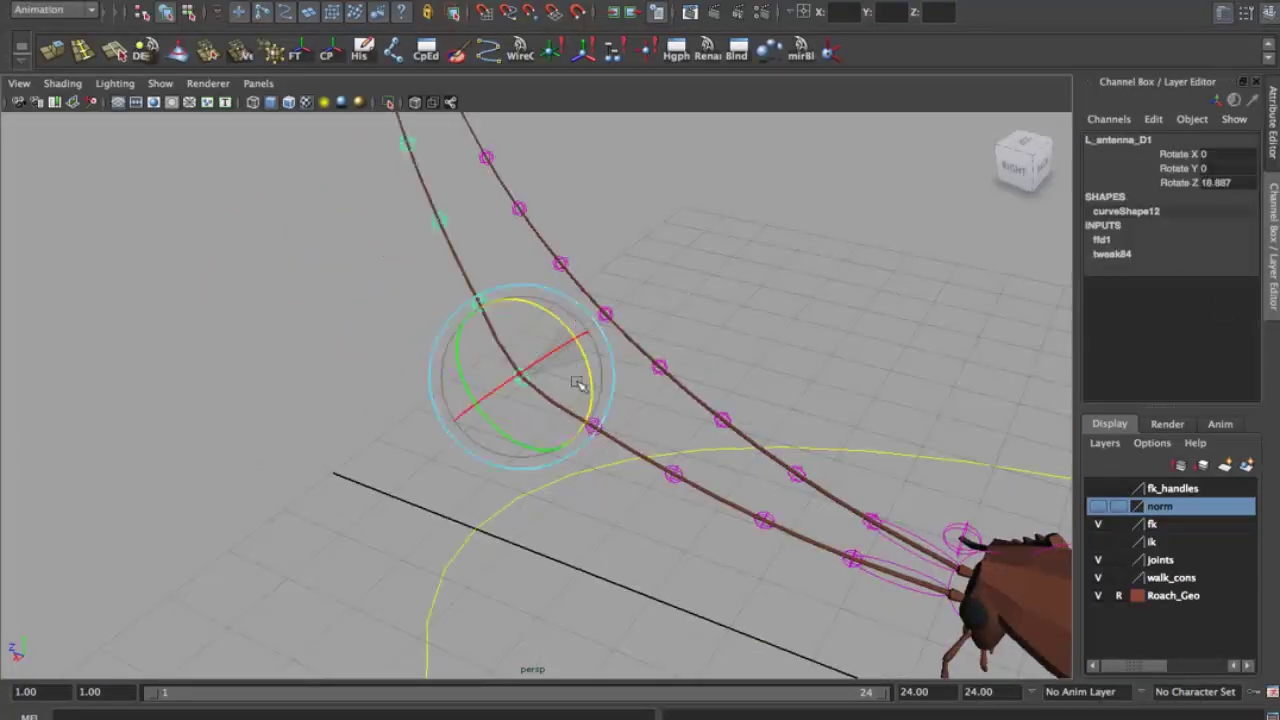
pyautogui.keyDown('alt'); pyautogui.moveTo(447, 216); pyautogui.dragTo(470, 338); pyautogui.keyUp('alt')
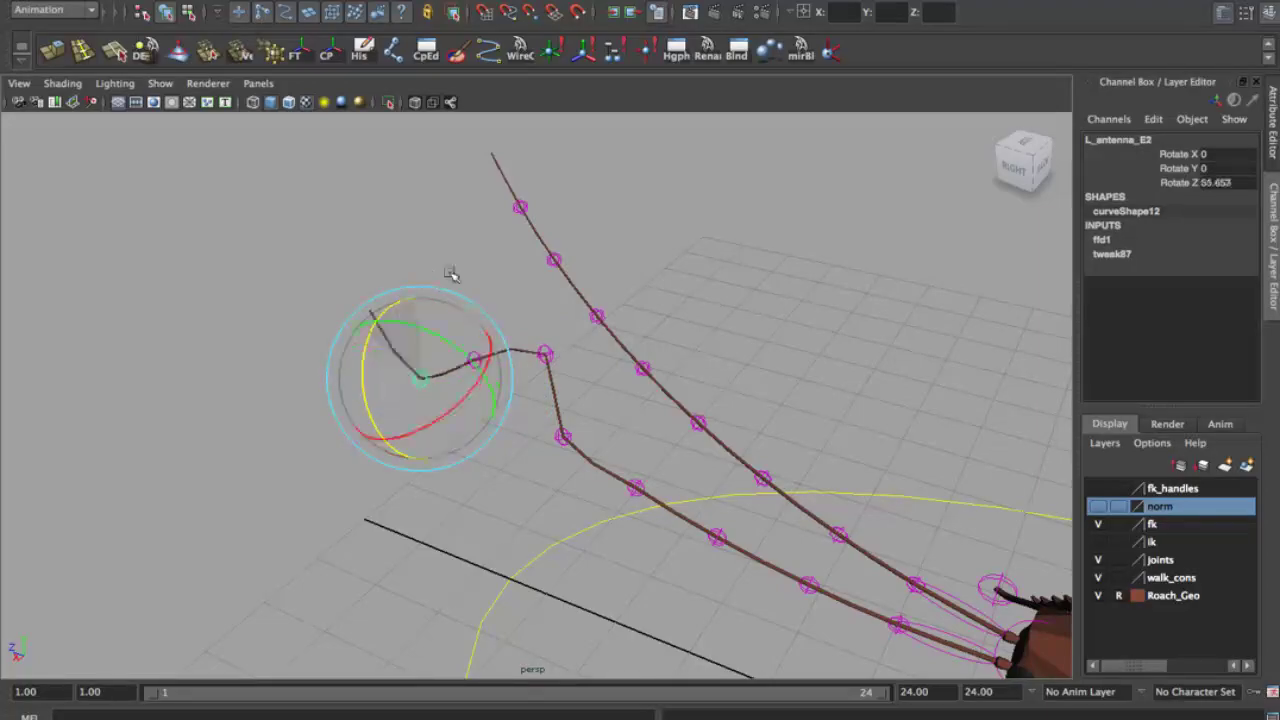
pyautogui.moveTo(643, 490)
pyautogui.keyDown('alt'); pyautogui.mouseDown()
pyautogui.moveTo(486, 154)
pyautogui.moveTo(477, 307)
pyautogui.moveTo(540, 330)
pyautogui.moveTo(580, 417)
pyautogui.moveTo(549, 403)
pyautogui.moveTo(497, 445)
pyautogui.moveTo(543, 457)
pyautogui.moveTo(645, 381)
pyautogui.mouseUp(); pyautogui.keyUp('alt')
pyautogui.click(534, 277)
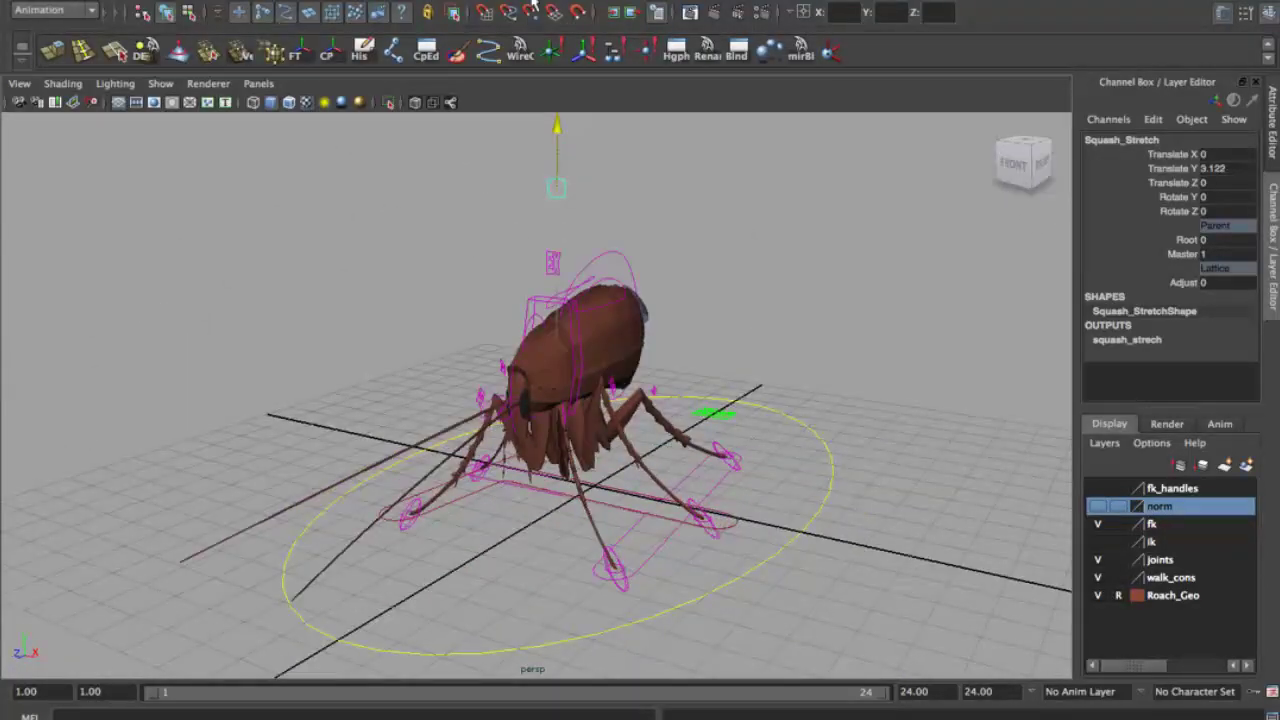
# Step: Test stretching and rotating the Squash_Stretch control, undoing both changes
pyautogui.moveTo(634, 280)
pyautogui.keyDown('alt'); pyautogui.mouseDown()
pyautogui.moveTo(252, 301)
pyautogui.moveTo(568, 303)
pyautogui.mouseUp(); pyautogui.keyUp('alt')
pyautogui.hotkey('ctrl', 'z')
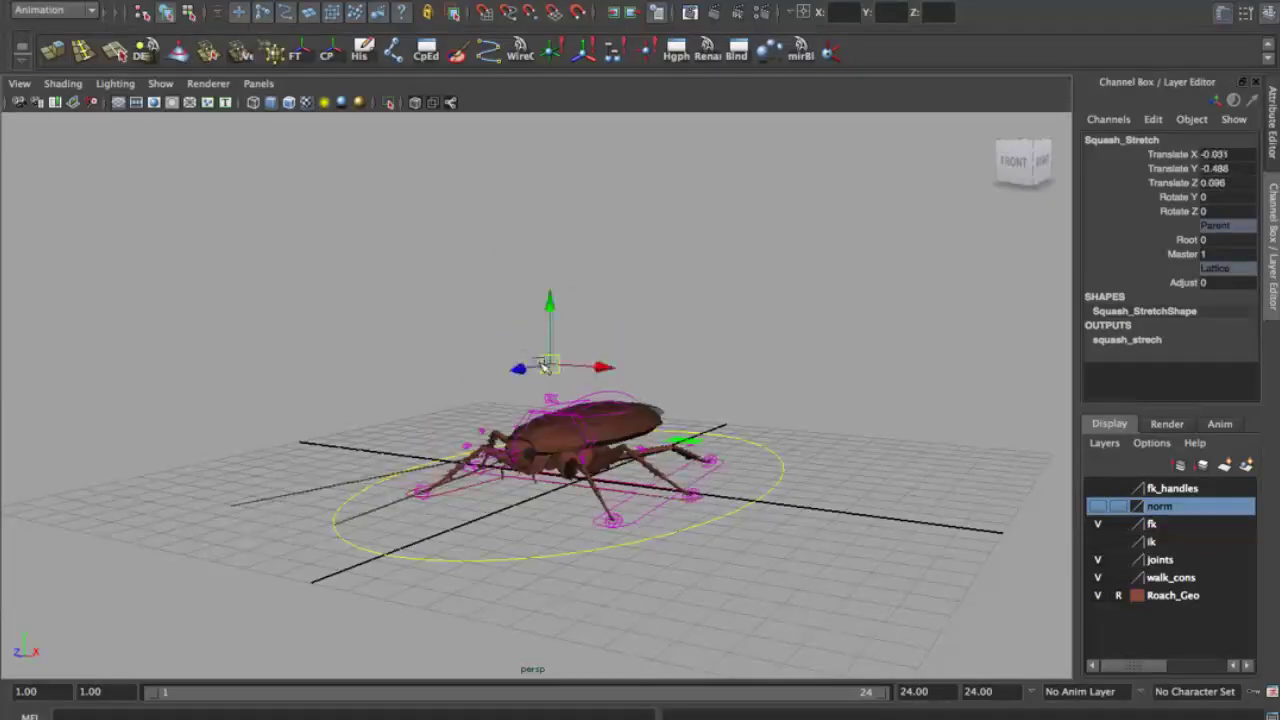
pyautogui.keyDown('alt'); pyautogui.moveTo(659, 371); pyautogui.dragTo(553, 351); pyautogui.keyUp('alt')
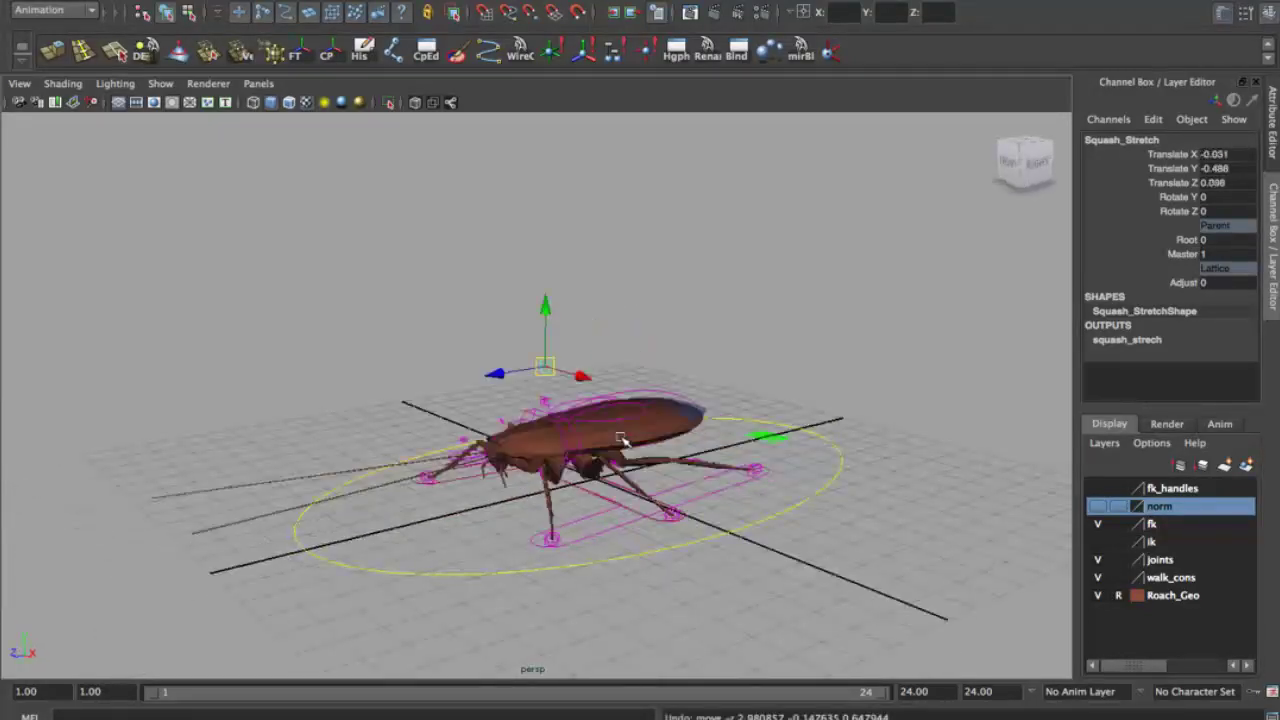
pyautogui.press('e')
pyautogui.scroll(3, 535, 370)
pyautogui.hotkey('ctrl', 'z')
# Step: Orbit around the roach and select a lattice corner control
pyautogui.keyDown('alt'); pyautogui.moveTo(777, 420); pyautogui.dragTo(620, 383); pyautogui.keyUp('alt')
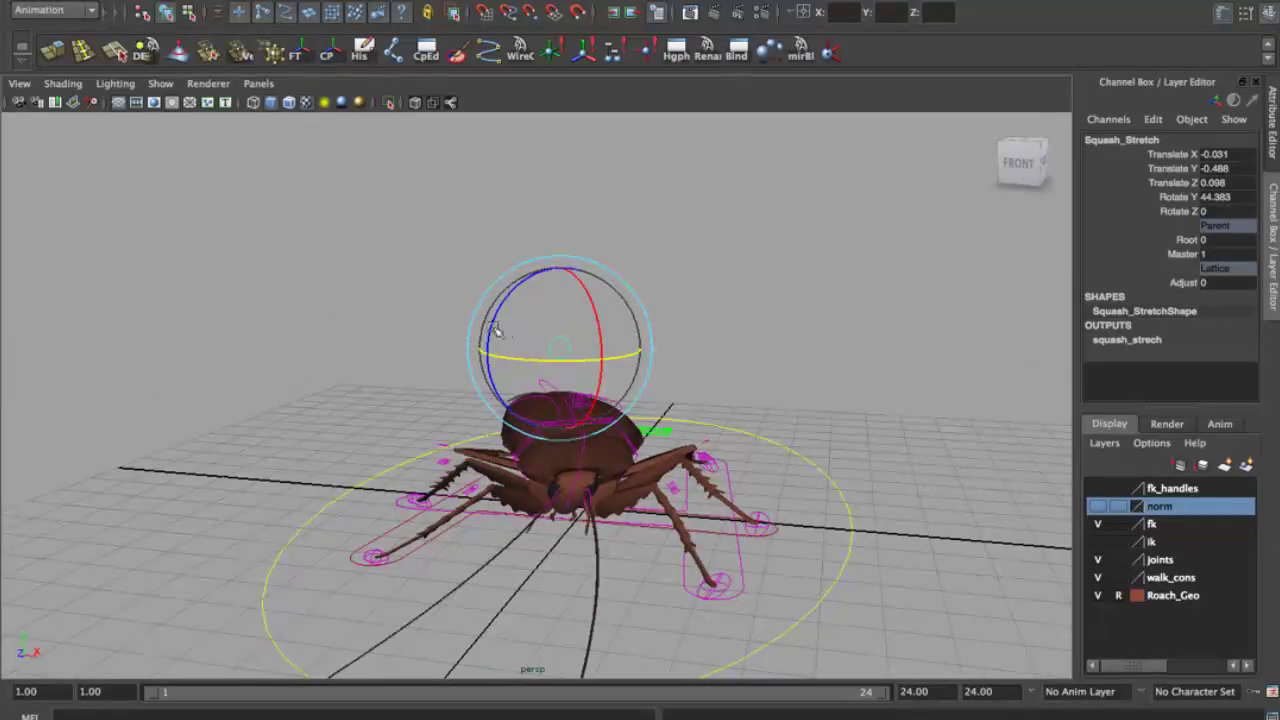
pyautogui.moveTo(800, 393)
pyautogui.keyDown('alt'); pyautogui.mouseDown()
pyautogui.moveTo(740, 394)
pyautogui.moveTo(845, 376)
pyautogui.mouseUp(); pyautogui.keyUp('alt')
pyautogui.click(777, 398)
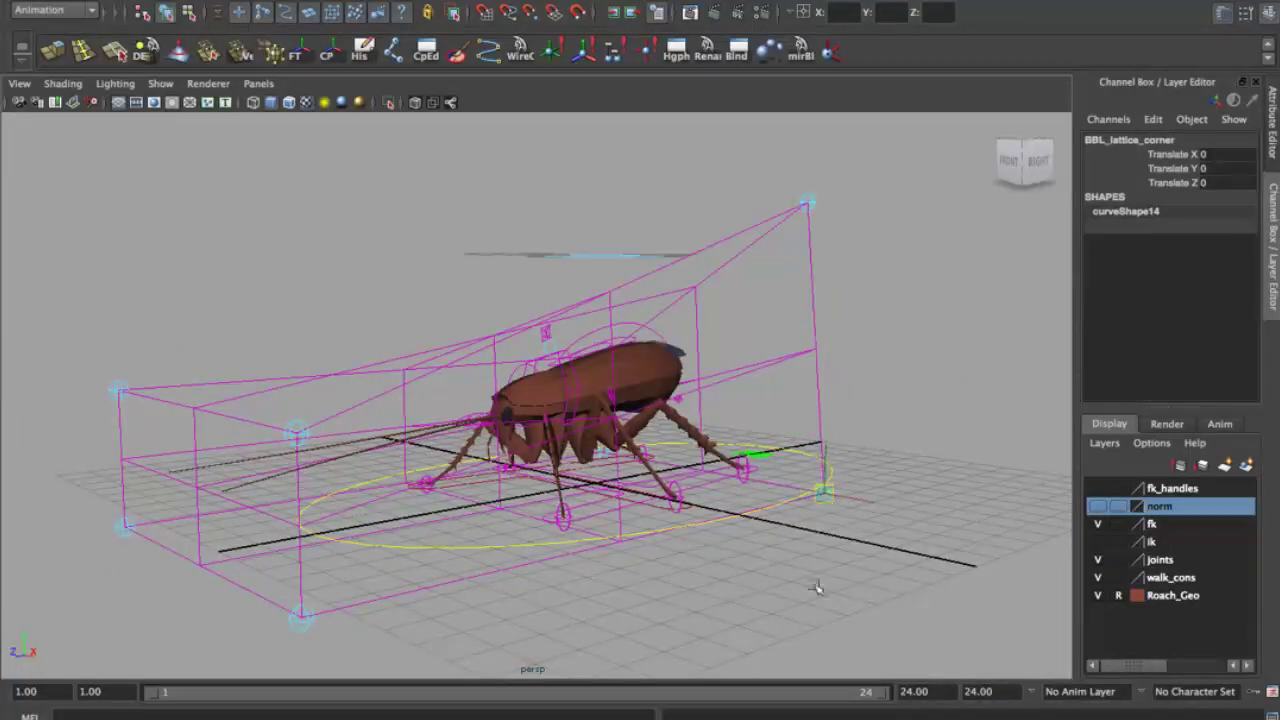
# Step: Pull a lattice corner up to warp the roach, then test-rotate Lattice_Placer and undo
pyautogui.moveTo(765, 610)
pyautogui.keyDown('alt'); pyautogui.mouseDown()
pyautogui.moveTo(337, 594)
pyautogui.moveTo(560, 363)
pyautogui.moveTo(610, 380)
pyautogui.moveTo(603, 343)
pyautogui.mouseUp(); pyautogui.keyUp('alt')
pyautogui.click(560, 363)
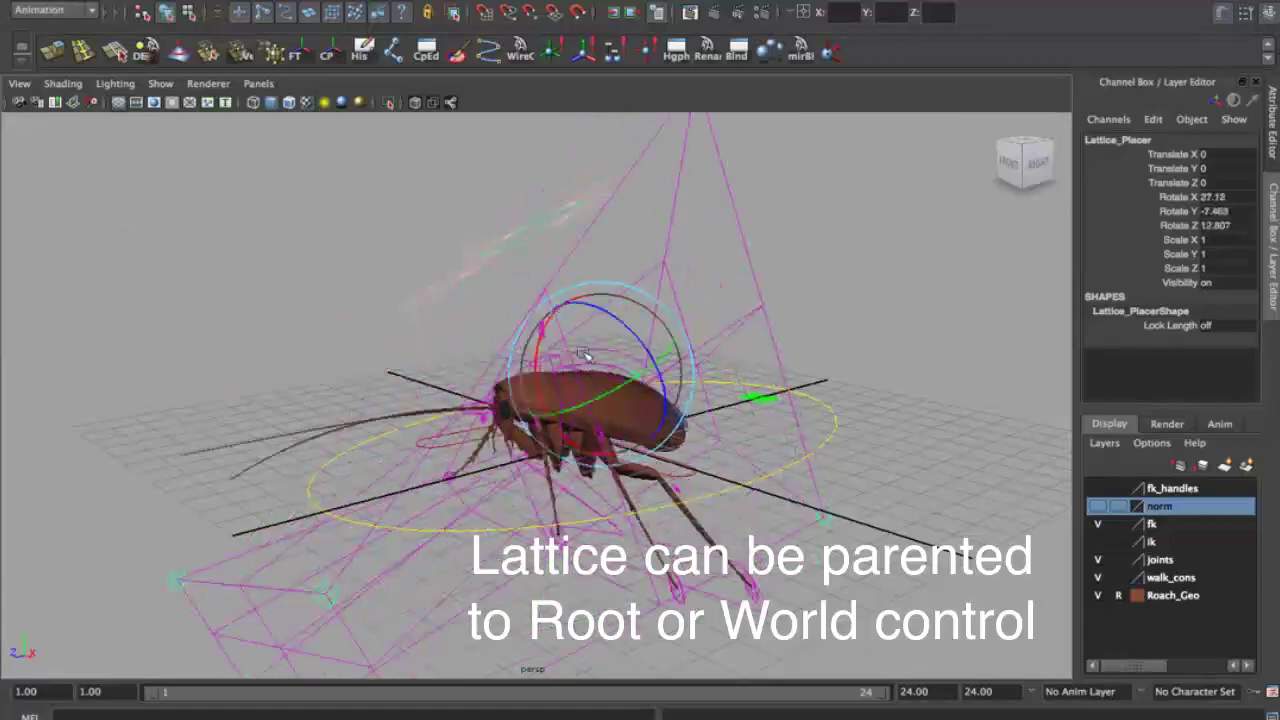
pyautogui.hotkey('ctrl', 'z')
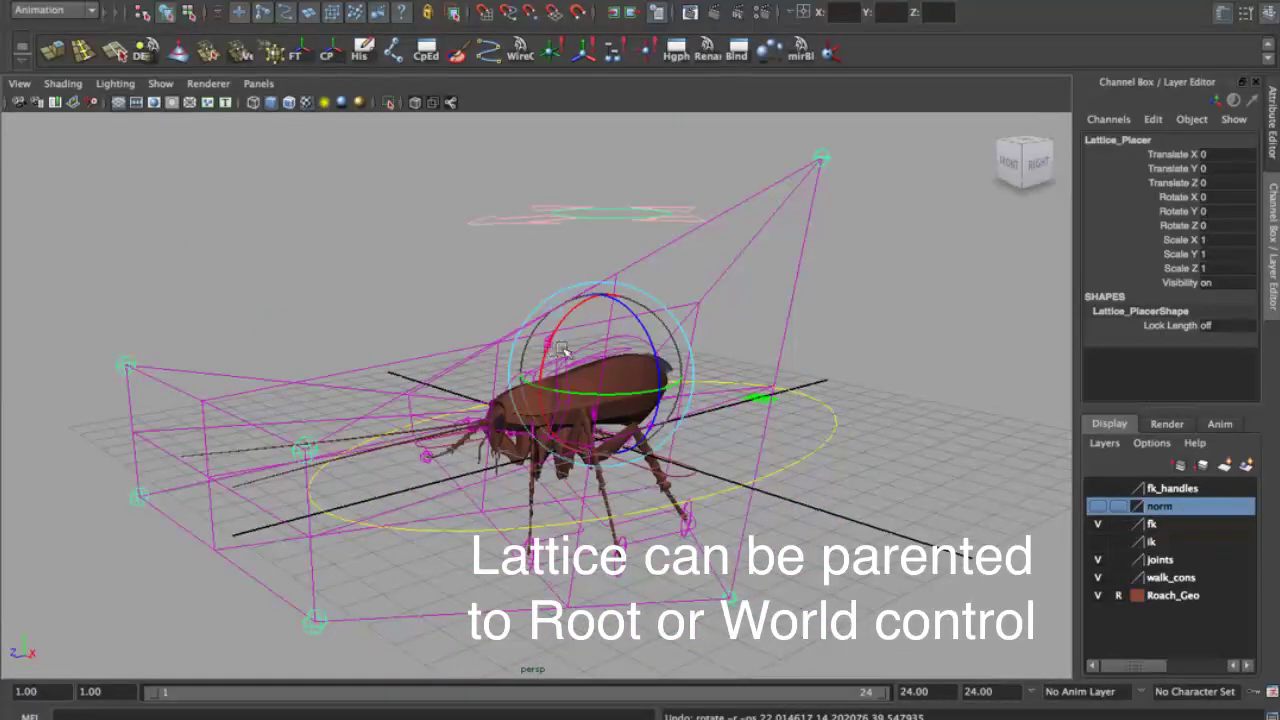